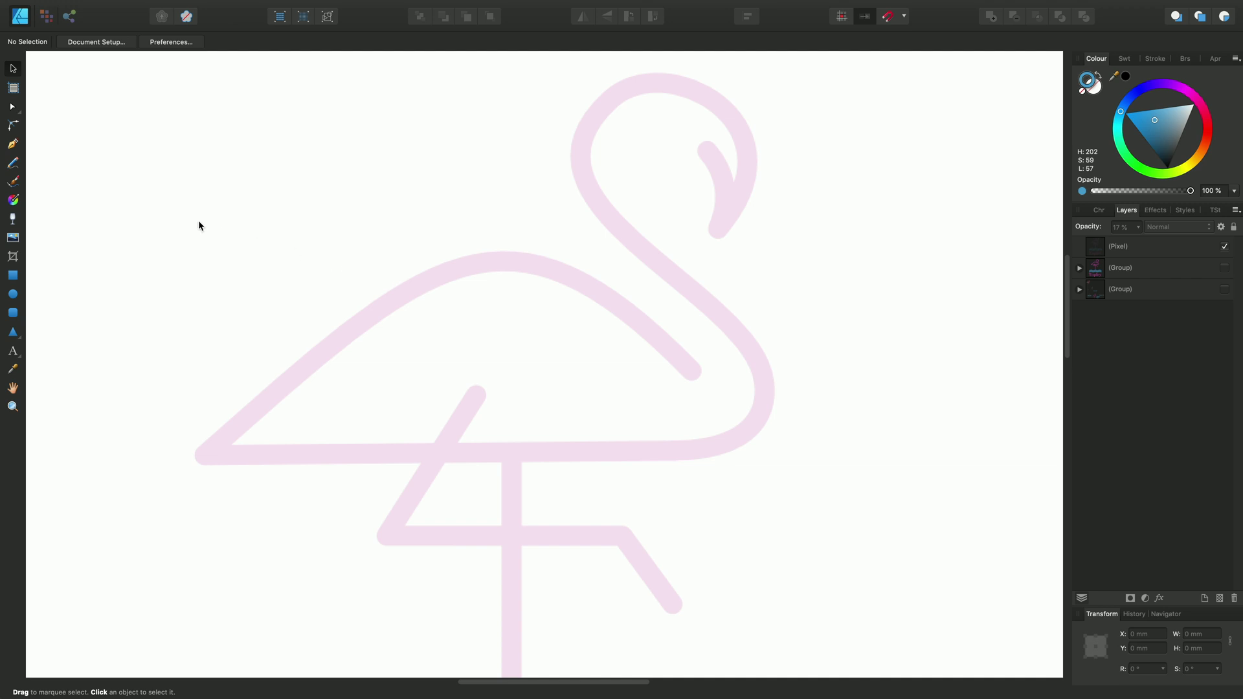
# - With the Pen tool, place a curved first node with handles at the flamingo's beak tip
pyautogui.click(16, 145)
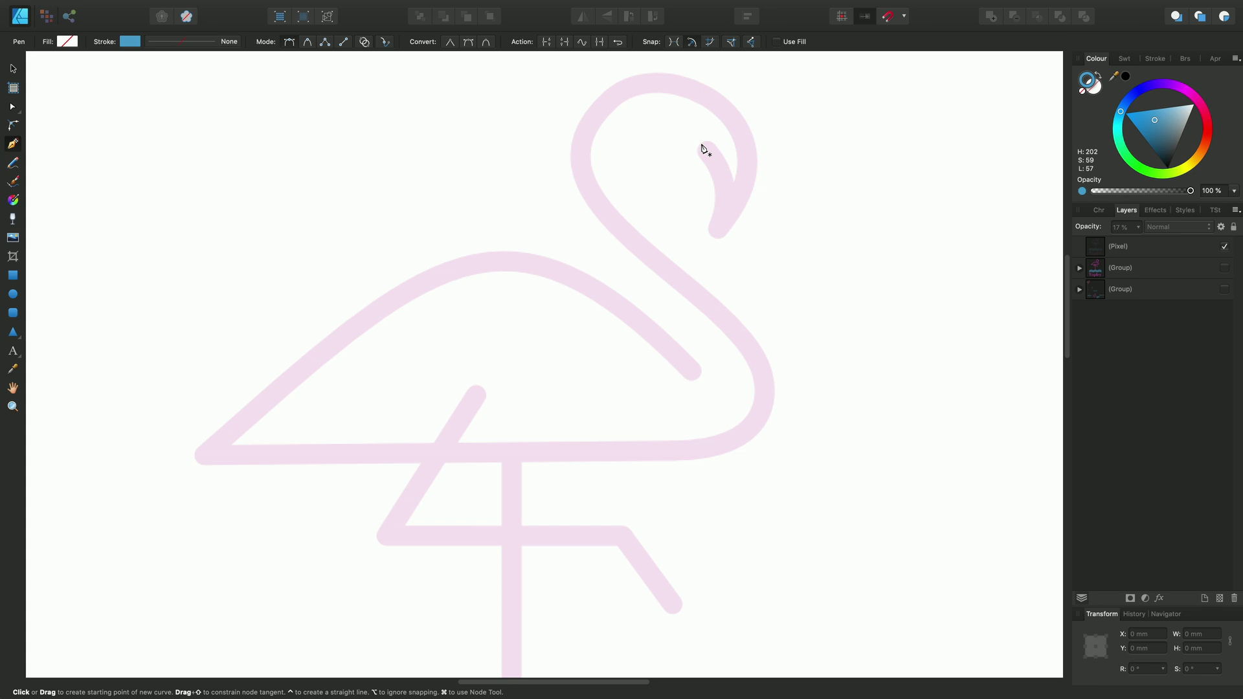
pyautogui.moveTo(702, 145); pyautogui.dragTo(716, 159)
pyautogui.moveTo(717, 162); pyautogui.dragTo(717, 161)
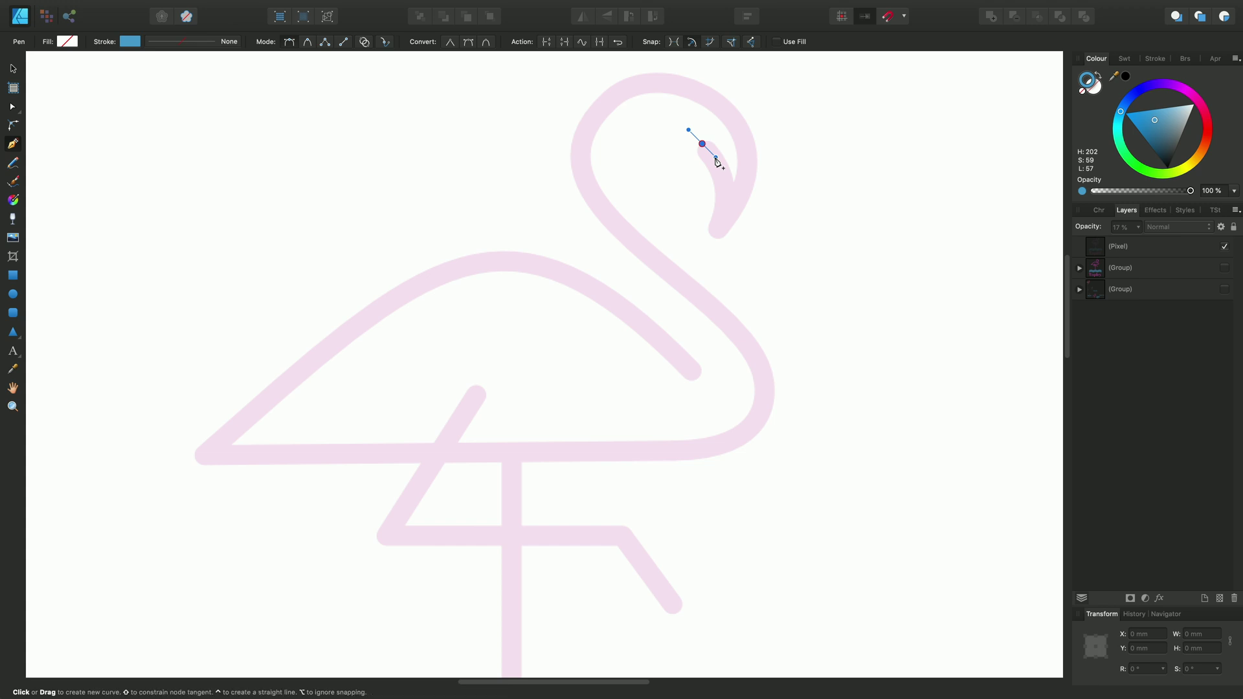
# - Add a corner node at the beak's lower end so the 3.1 pt blue segment follows the beak
pyautogui.click(717, 231)
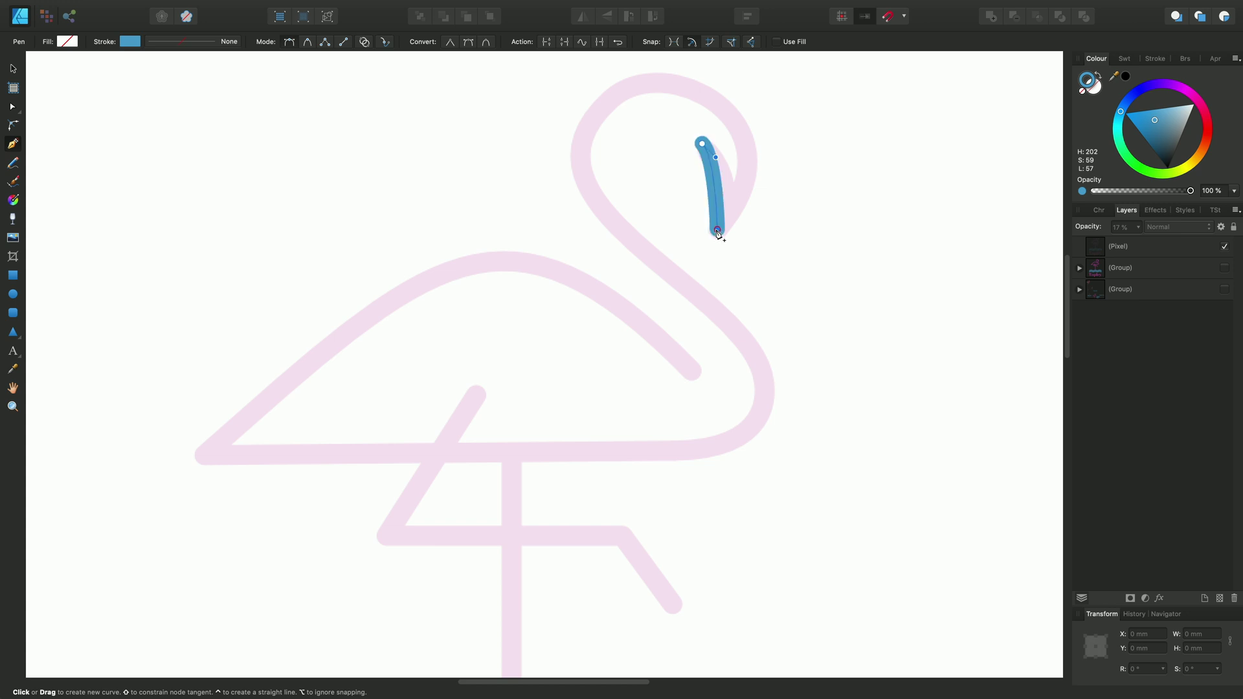
pyautogui.moveTo(717, 232); pyautogui.dragTo(696, 260)
pyautogui.moveTo(696, 260); pyautogui.dragTo(807, 145)
pyautogui.moveTo(807, 145); pyautogui.dragTo(807, 145)
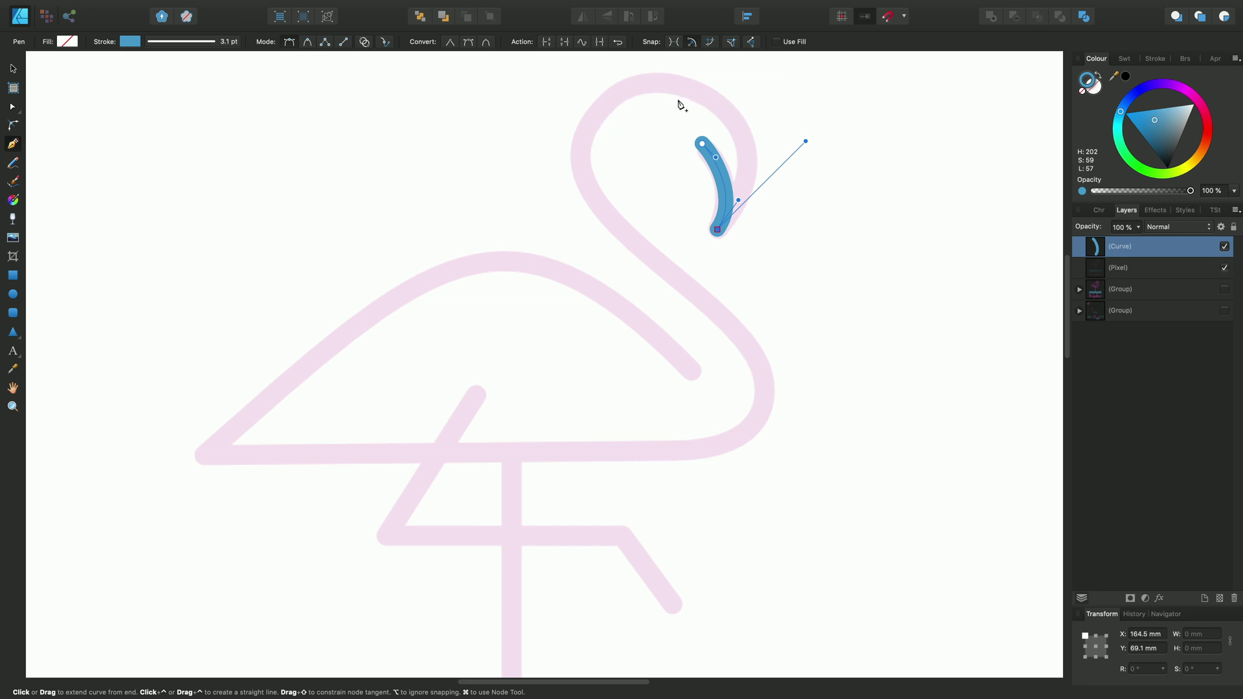
# - Add curved nodes at the head top, head left, mid-neck and neck base, following the S-shaped neck
pyautogui.moveTo(702, 93); pyautogui.dragTo(691, 95)
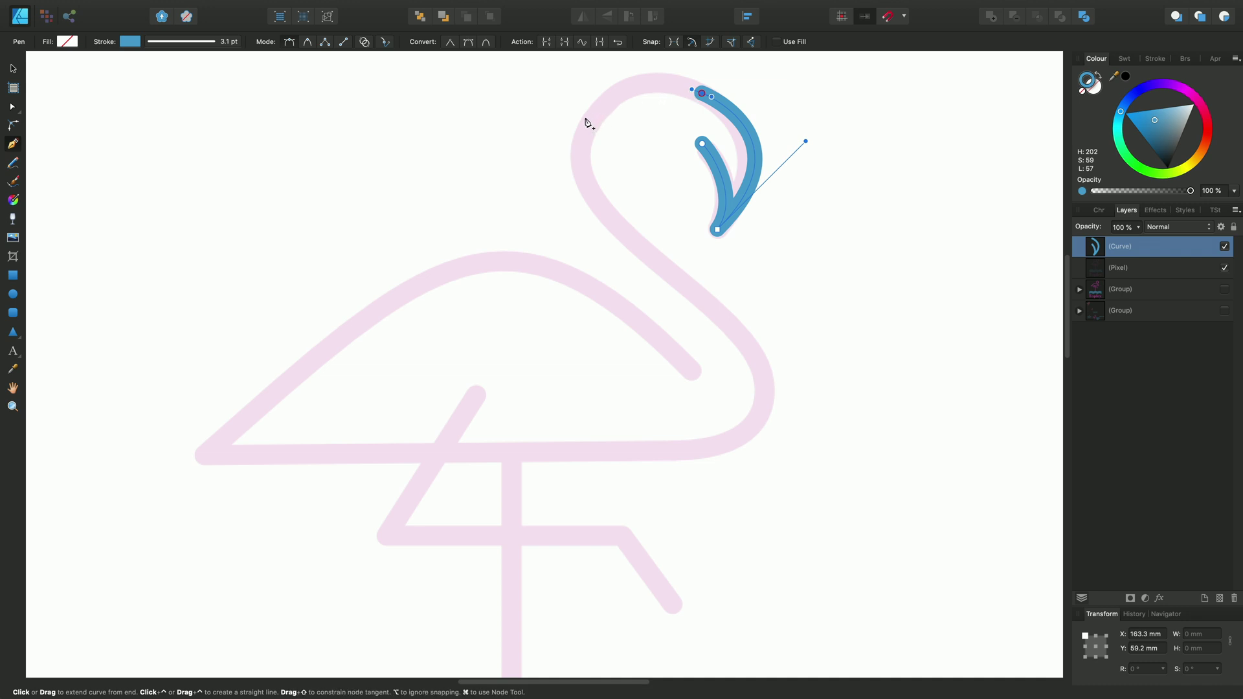
pyautogui.moveTo(588, 125); pyautogui.dragTo(571, 193)
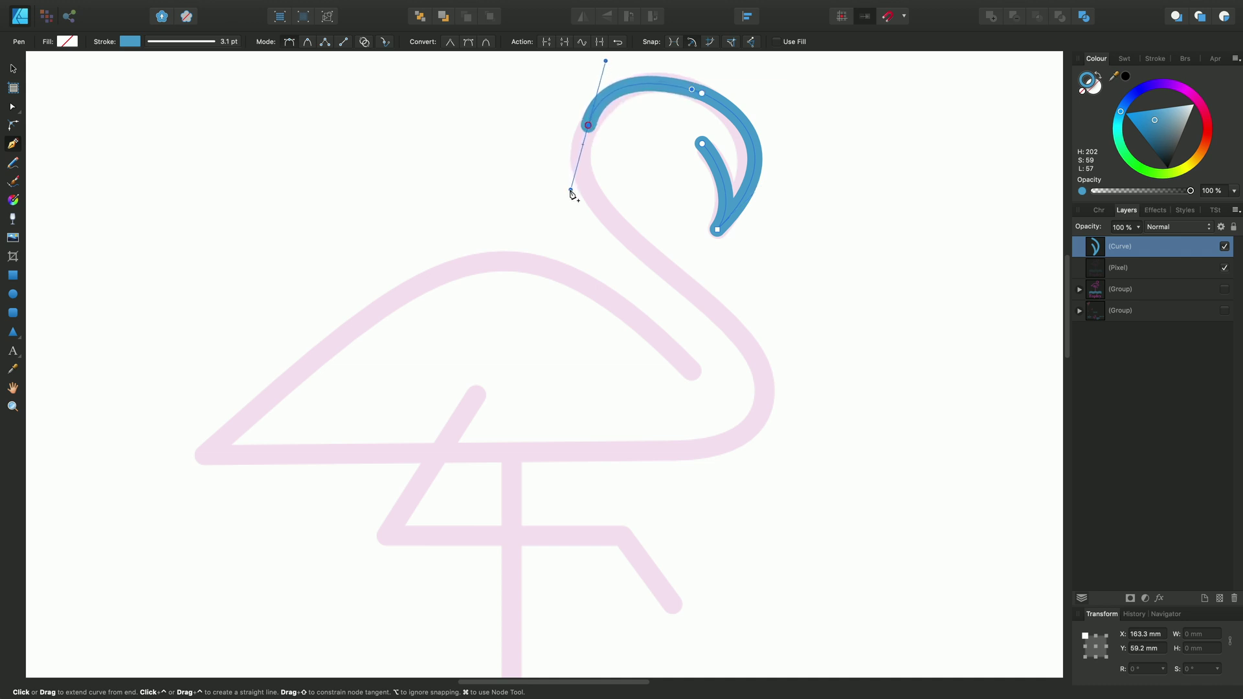
pyautogui.click(681, 284)
pyautogui.moveTo(688, 292); pyautogui.dragTo(754, 341)
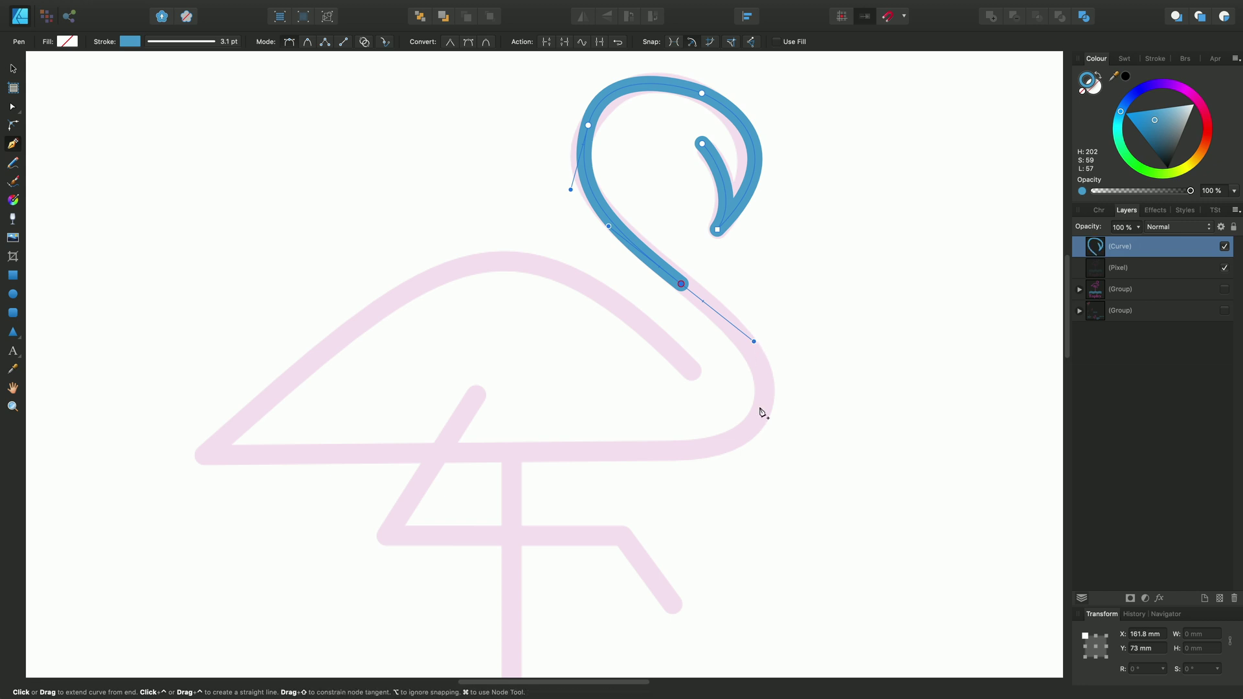
pyautogui.moveTo(763, 402); pyautogui.dragTo(749, 432)
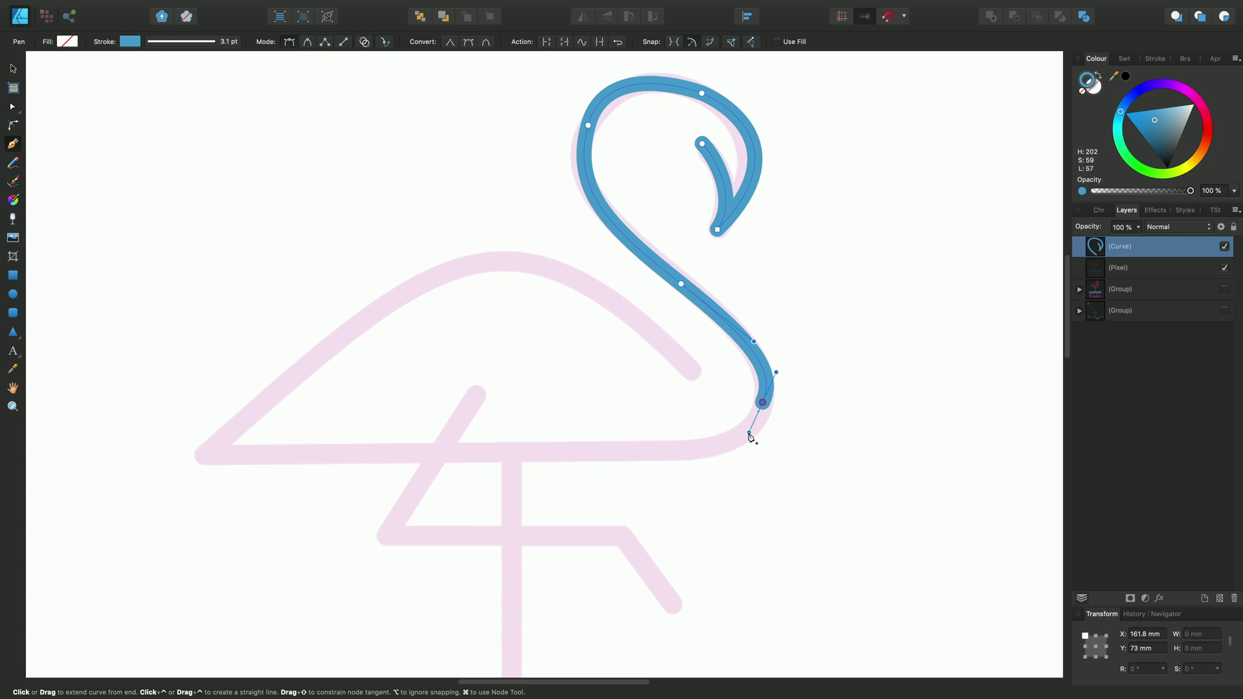
pyautogui.moveTo(749, 433); pyautogui.dragTo(672, 457)
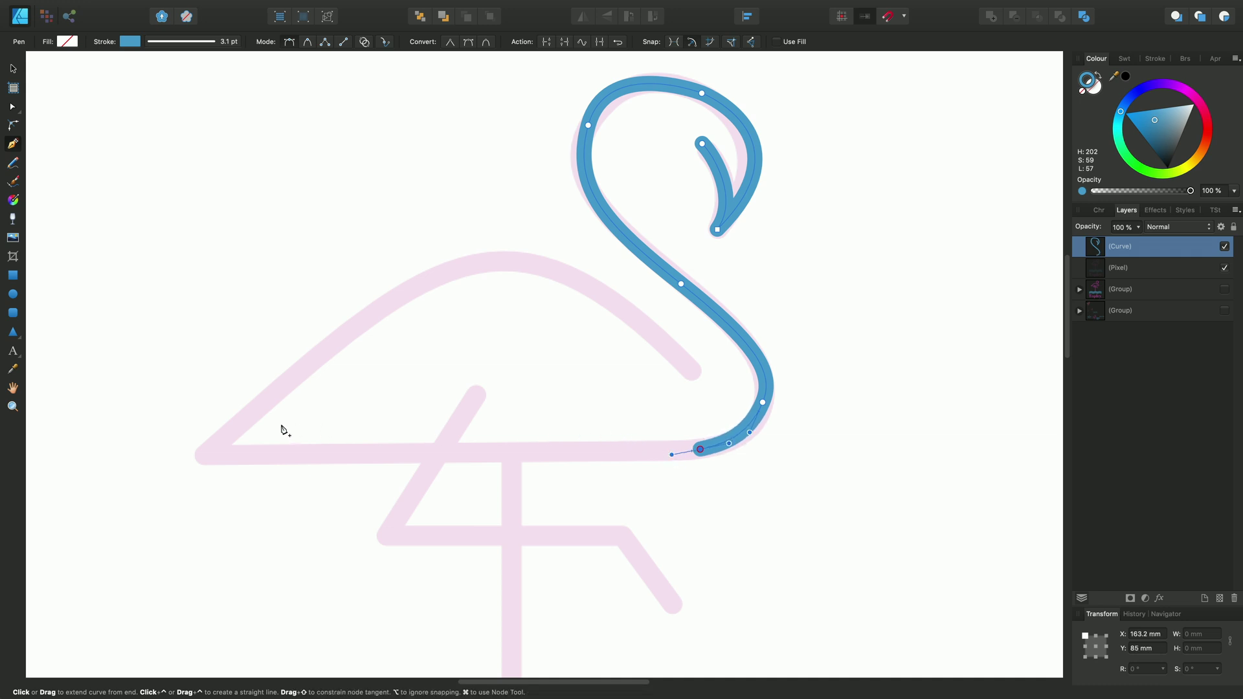
# - Draw the straight underside to the left tail corner and pull out a handle for the back curve
pyautogui.click(210, 453)
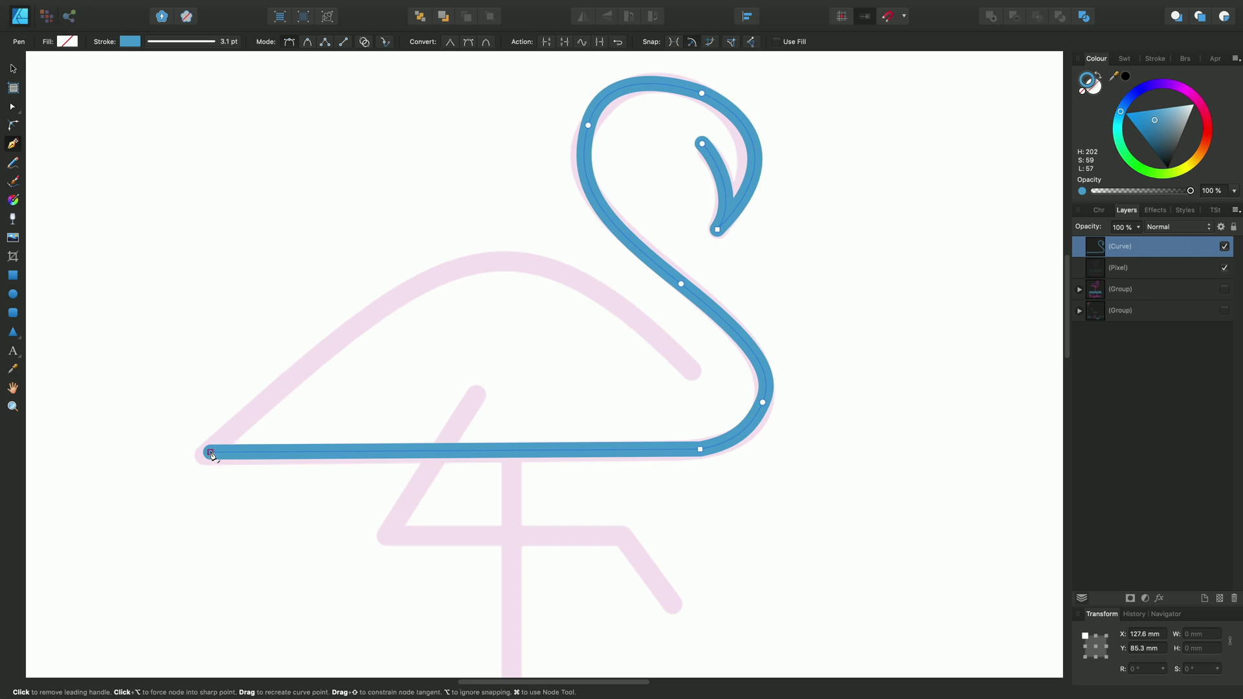
pyautogui.moveTo(212, 455); pyautogui.dragTo(523, 239)
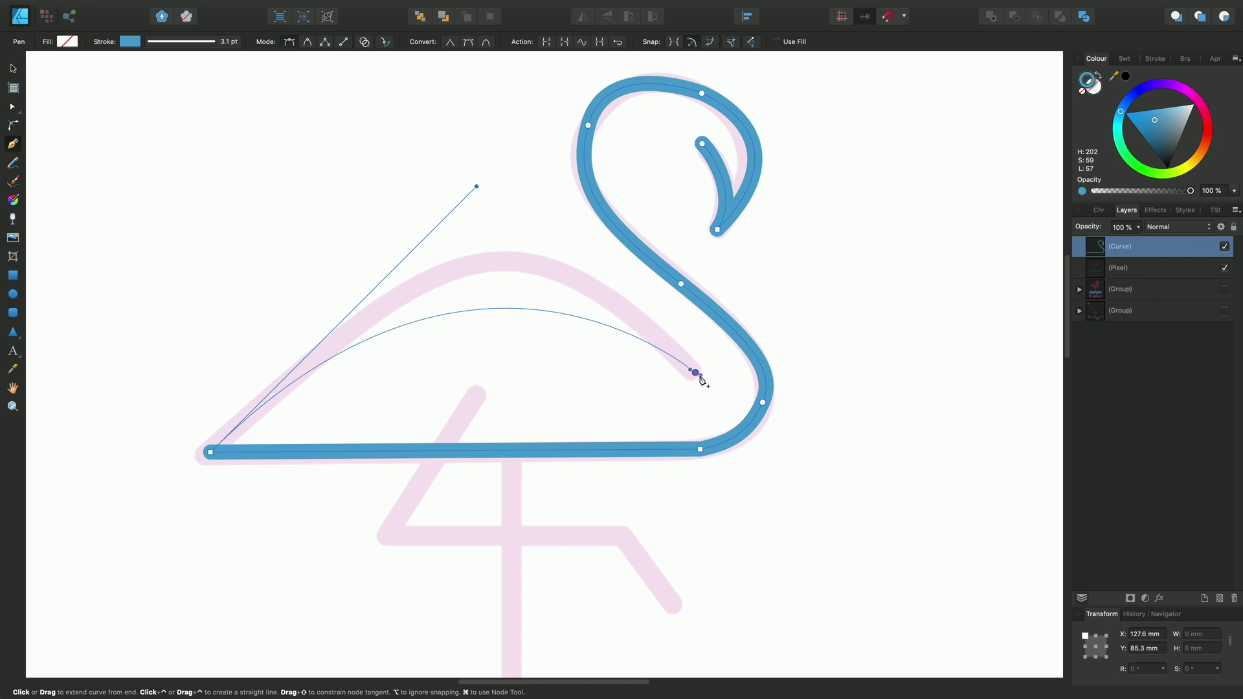
# - End the back curve with a curved node at the wing tip, then hold Cmd for node editing
pyautogui.moveTo(698, 375)
pyautogui.mouseDown()
pyautogui.moveTo(810, 508)
pyautogui.moveTo(854, 501)
pyautogui.moveTo(839, 514)
pyautogui.mouseUp()
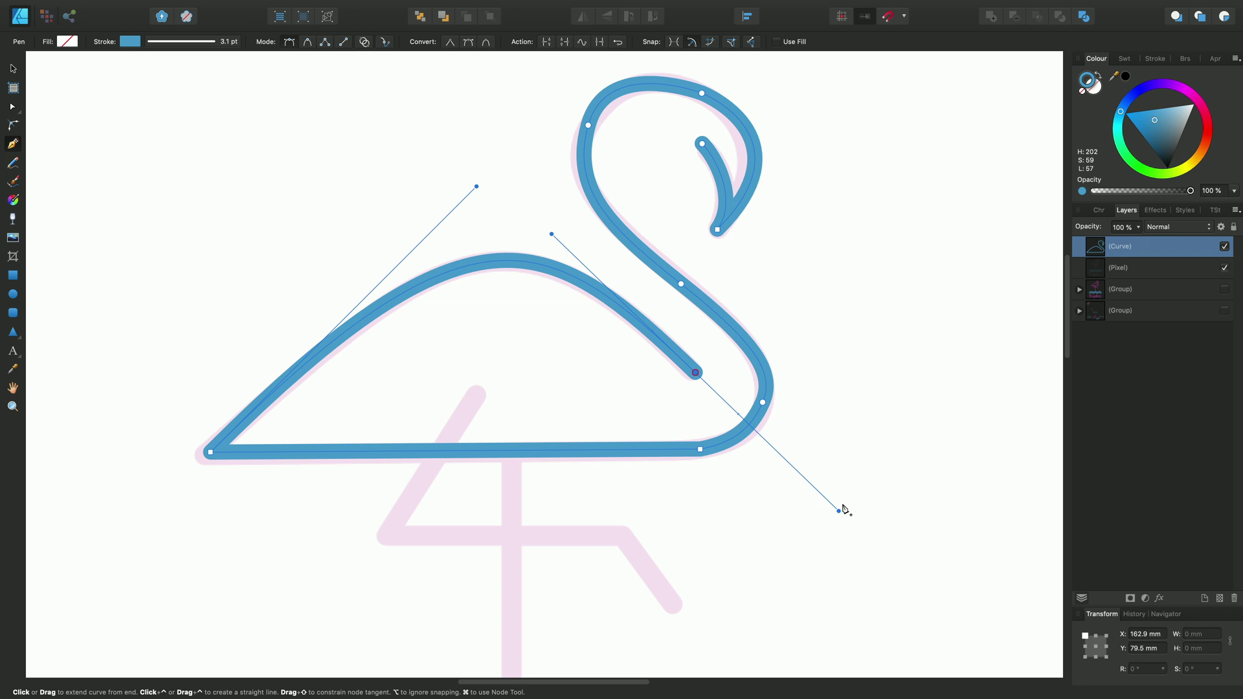
pyautogui.press('super')
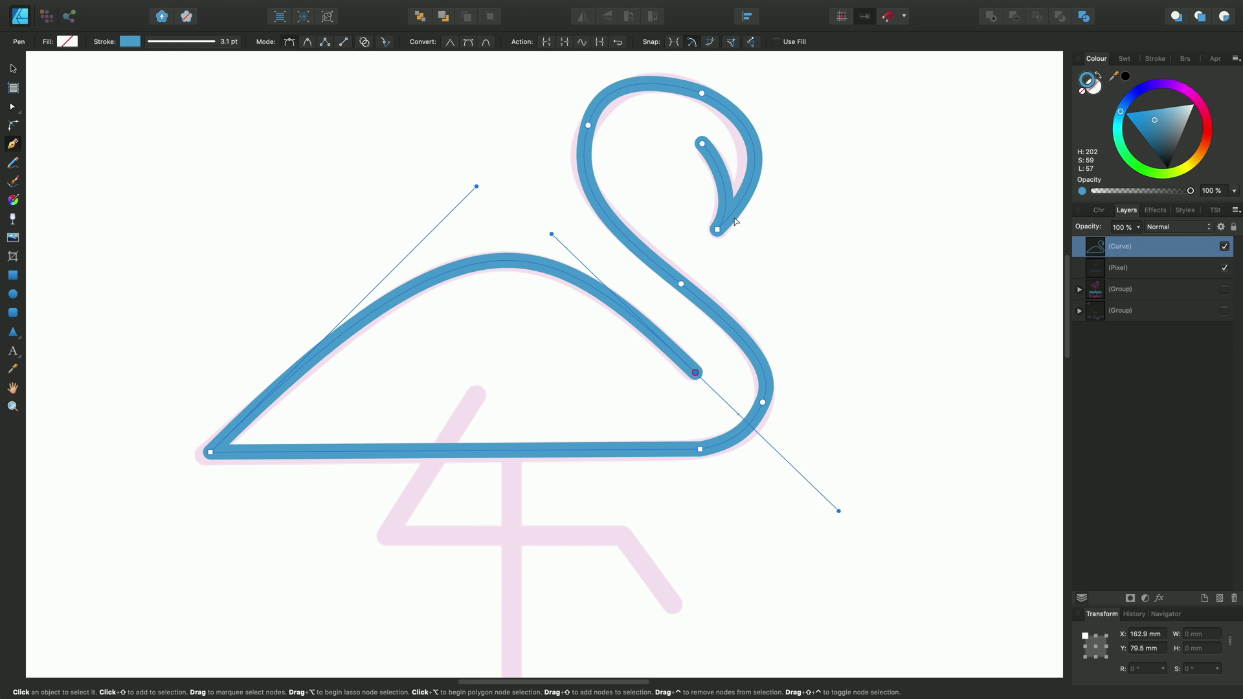
# - Reshape the head-left, beak and head-top node handles to fit the sketch, then select the bottom-right node
pyautogui.click(588, 125)
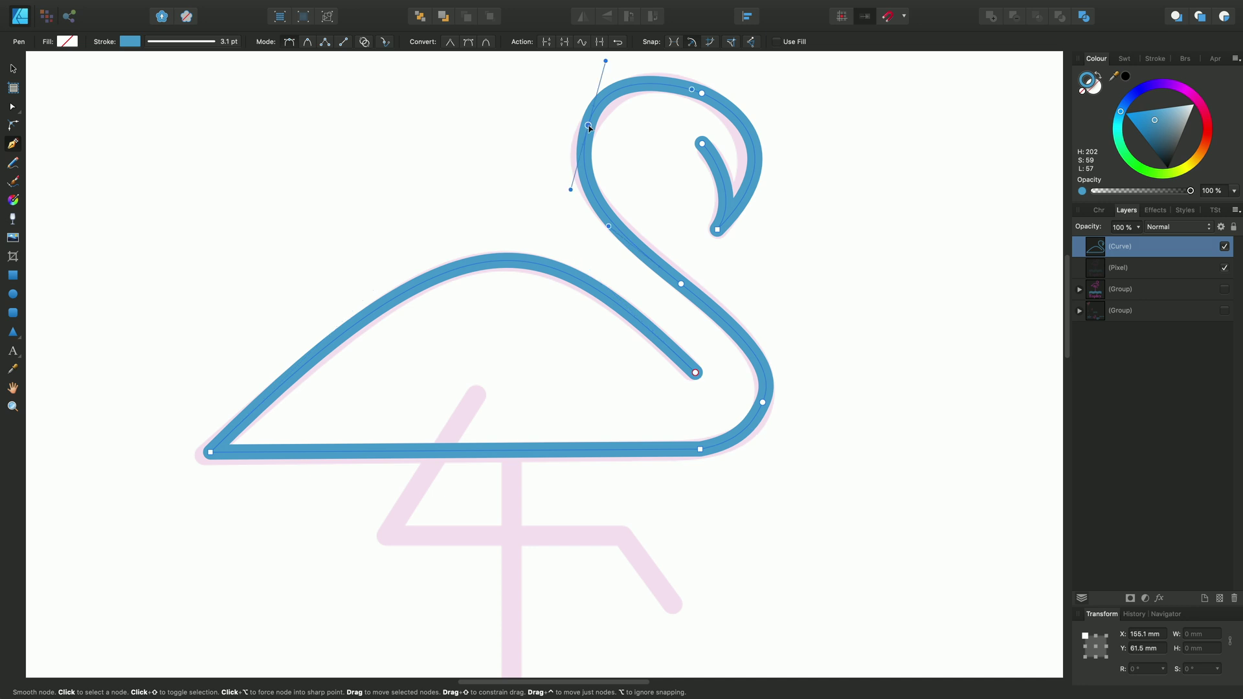
pyautogui.moveTo(606, 62)
pyautogui.mouseDown()
pyautogui.moveTo(621, 61)
pyautogui.moveTo(614, 73)
pyautogui.mouseUp()
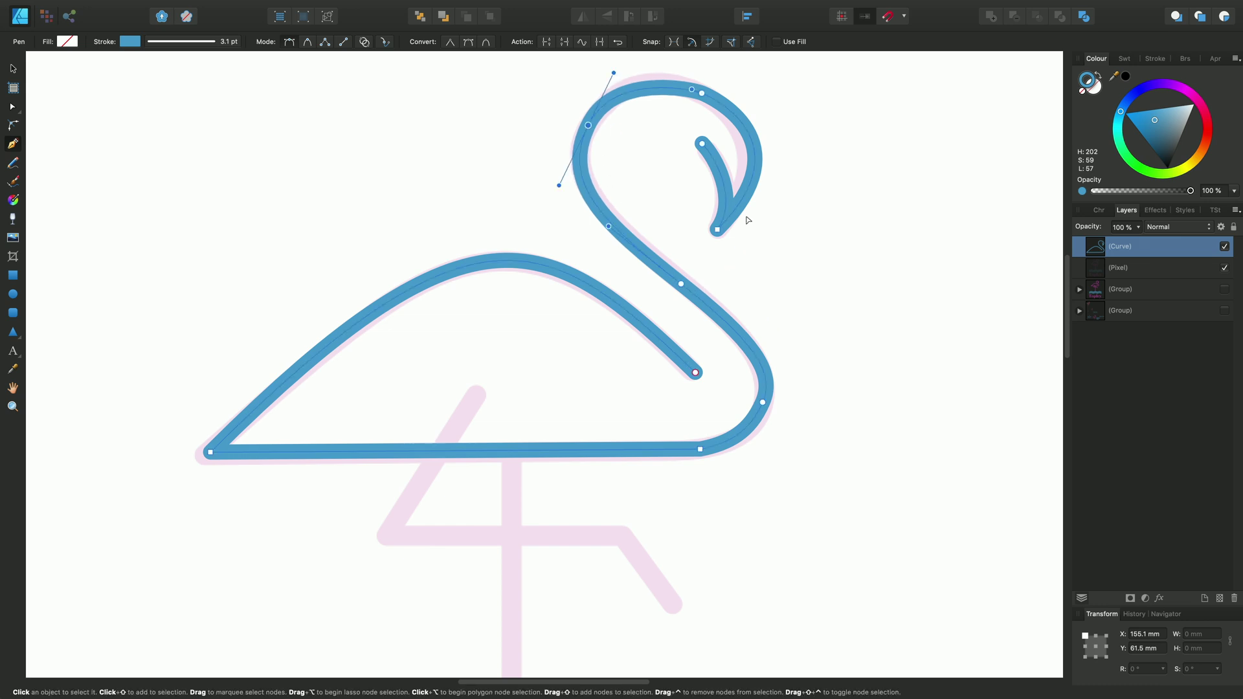
pyautogui.moveTo(717, 231); pyautogui.dragTo(789, 149)
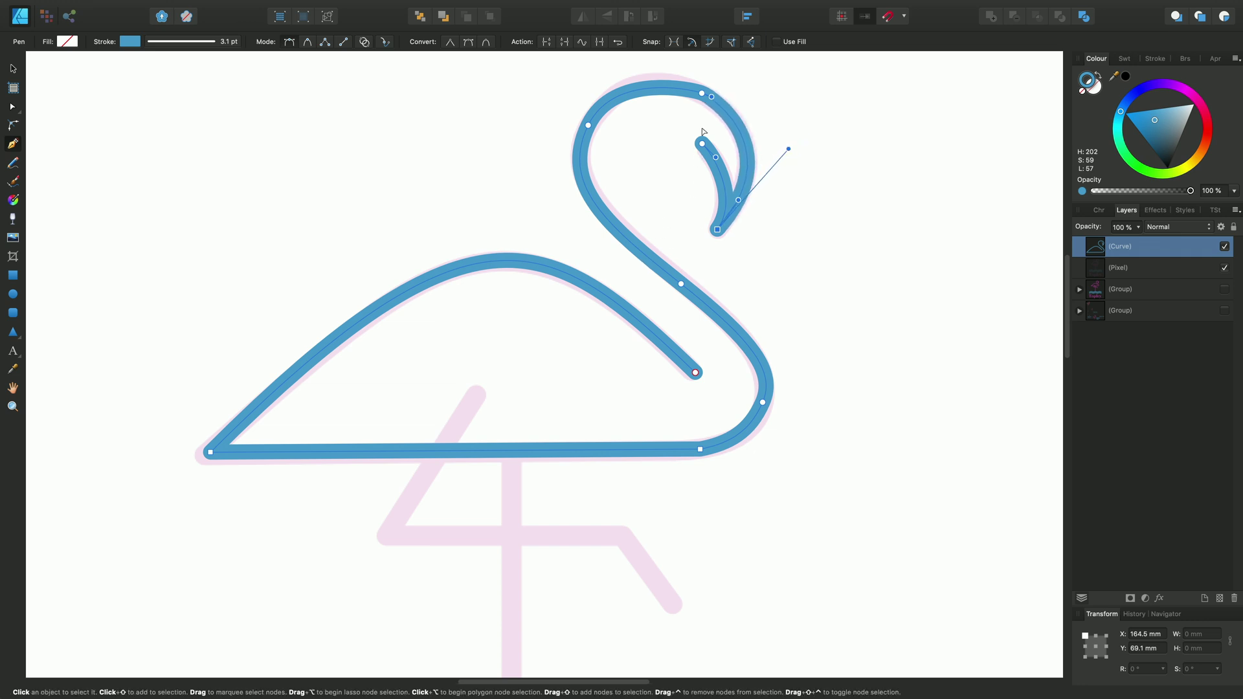
pyautogui.click(701, 95)
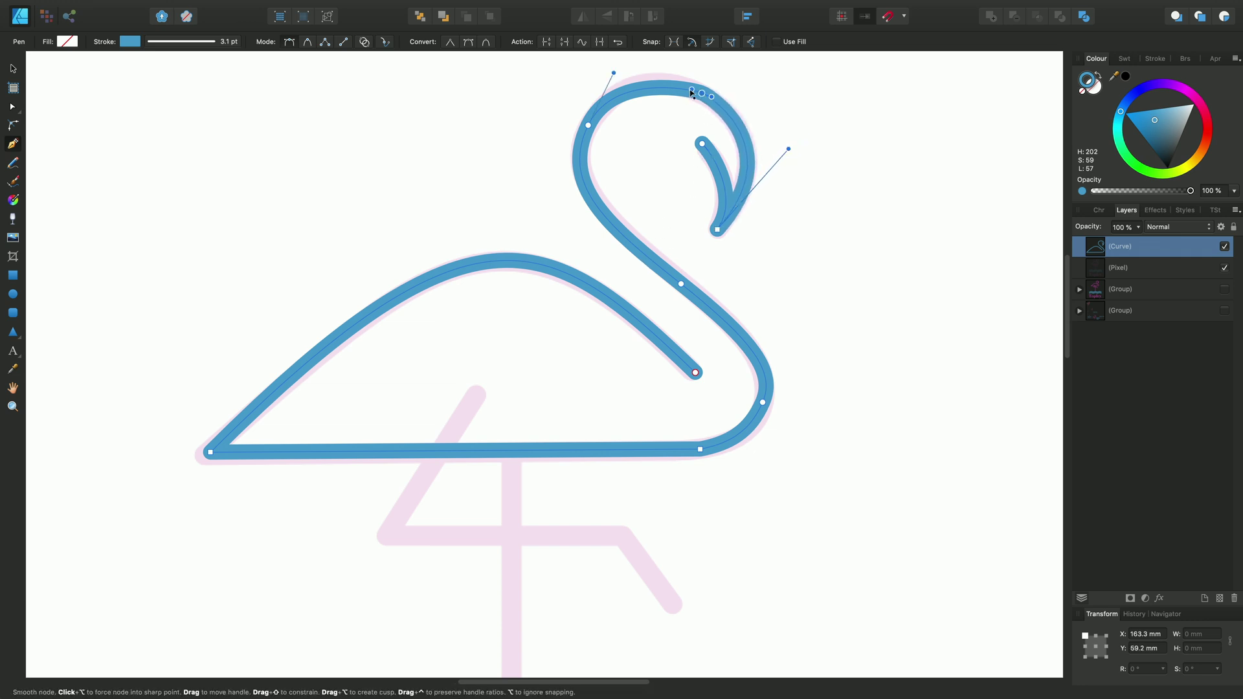
pyautogui.moveTo(691, 89); pyautogui.dragTo(684, 86)
pyautogui.click(745, 435)
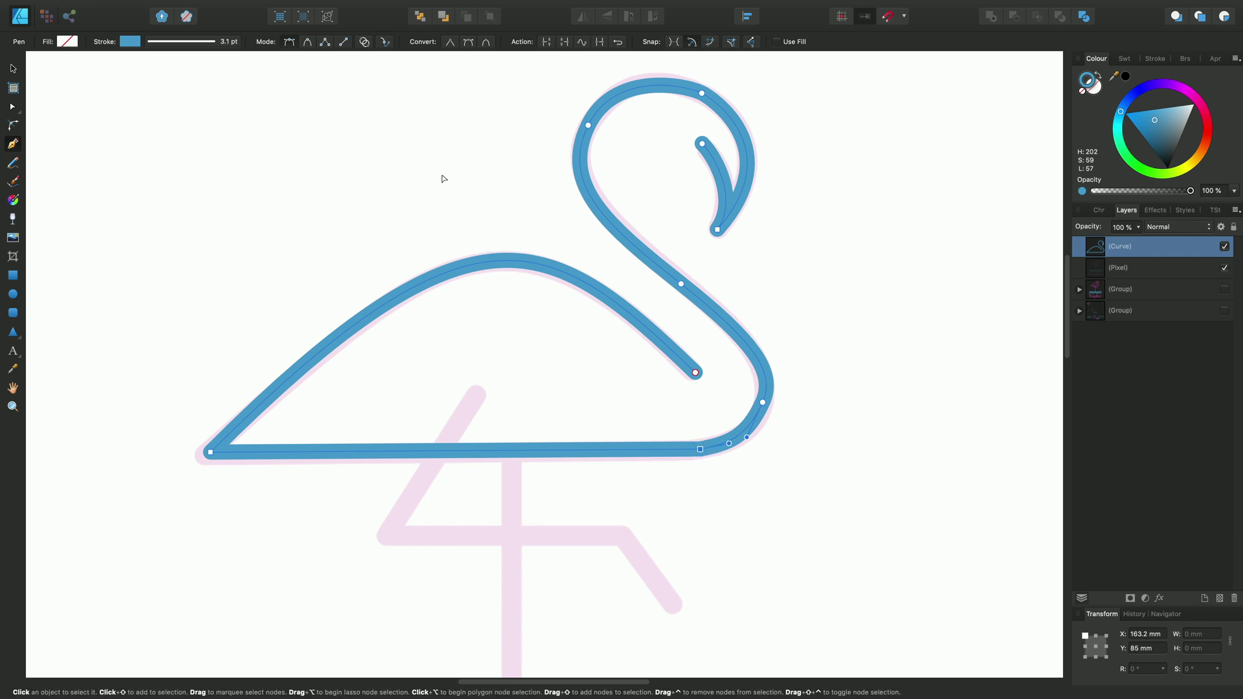
# - Convert the bottom-right node to smooth and straighten the bottom line near the neck
pyautogui.click(468, 43)
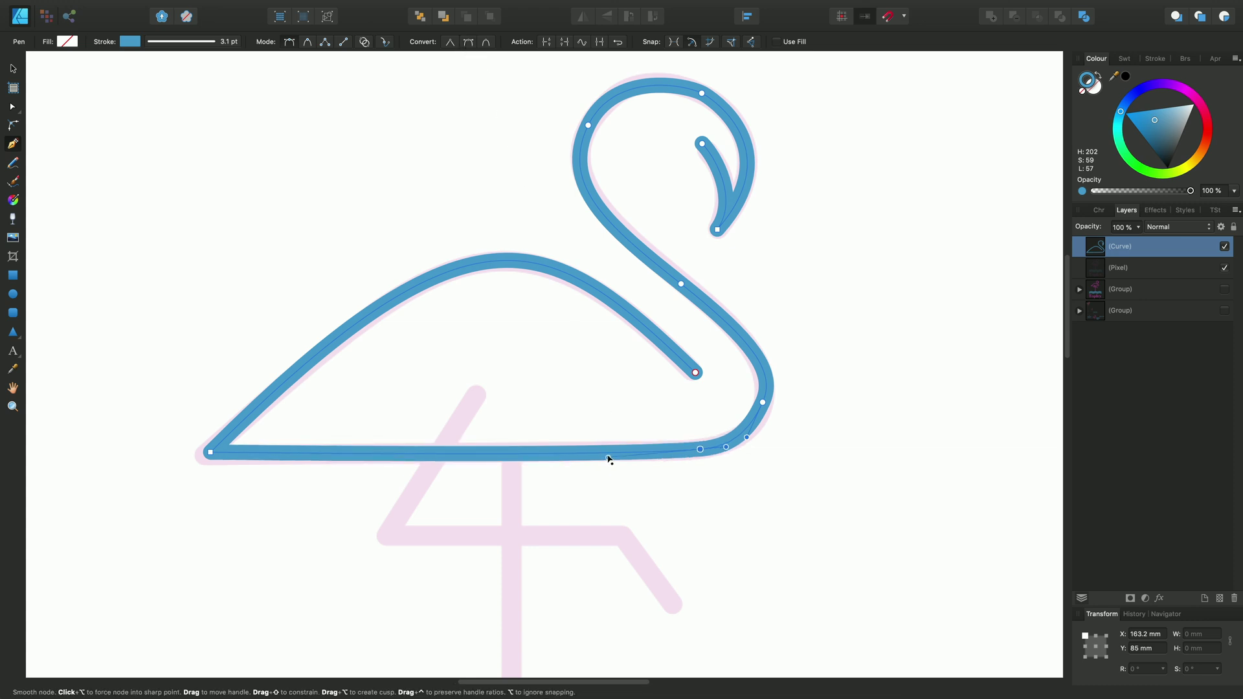
pyautogui.moveTo(608, 458); pyautogui.dragTo(584, 452)
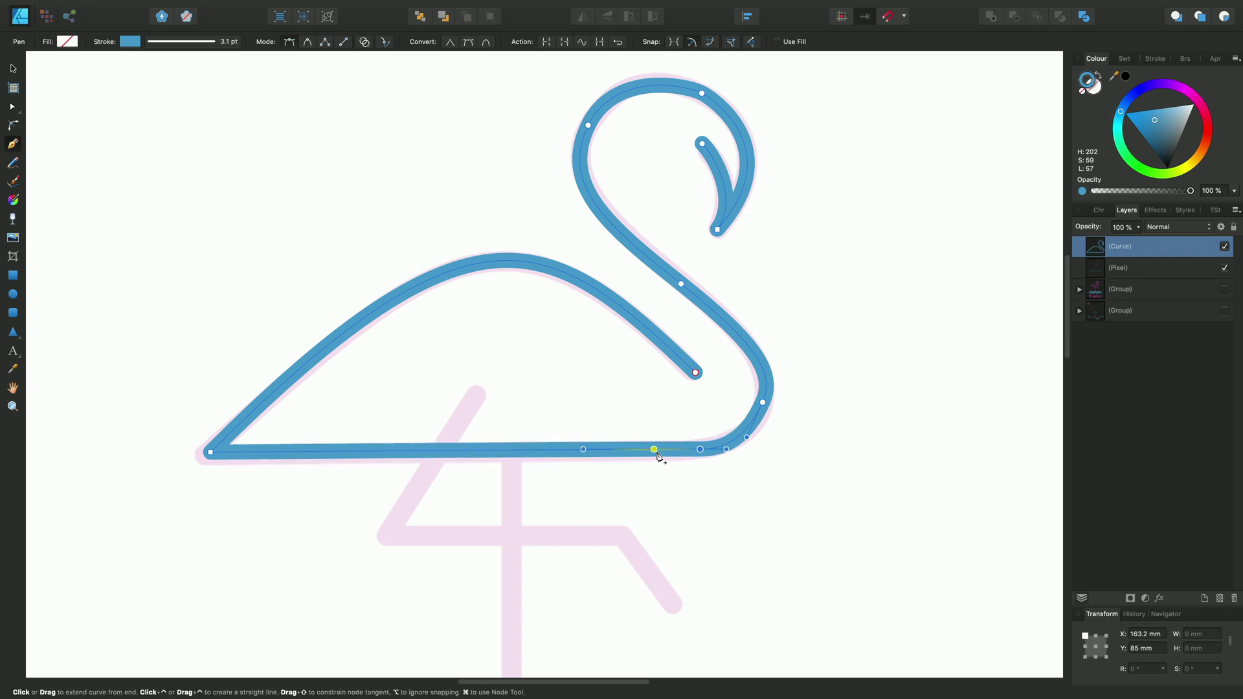
pyautogui.click(763, 403)
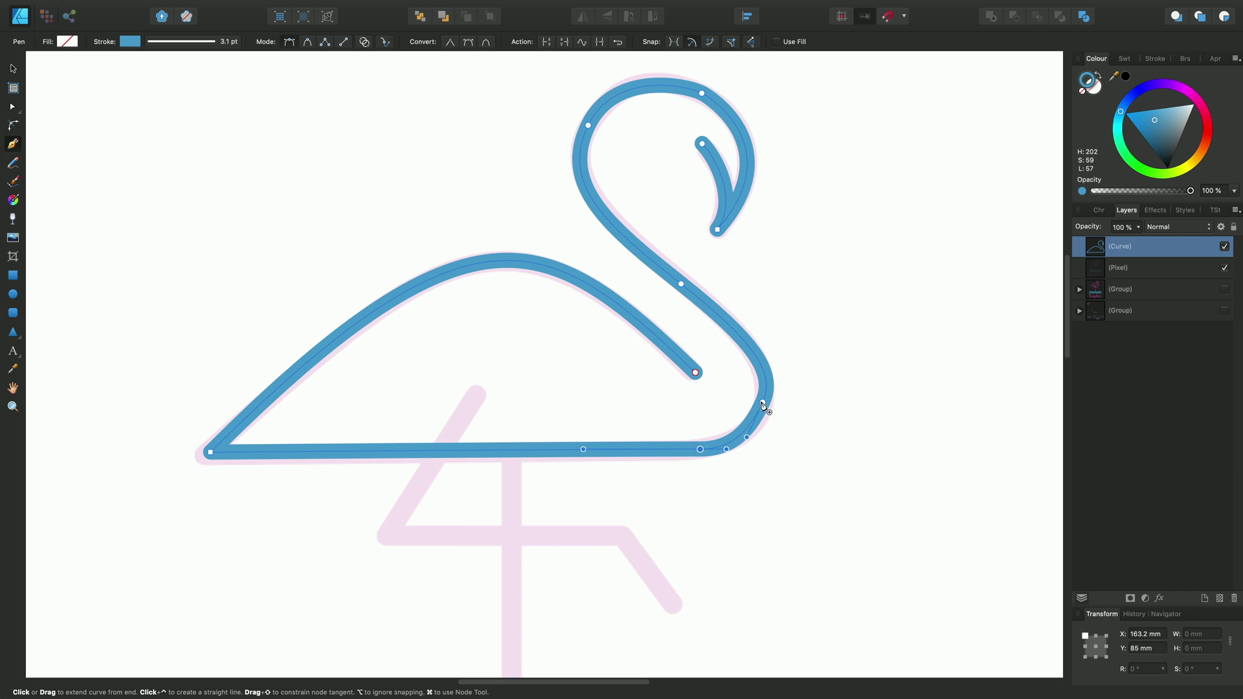
pyautogui.click(727, 450)
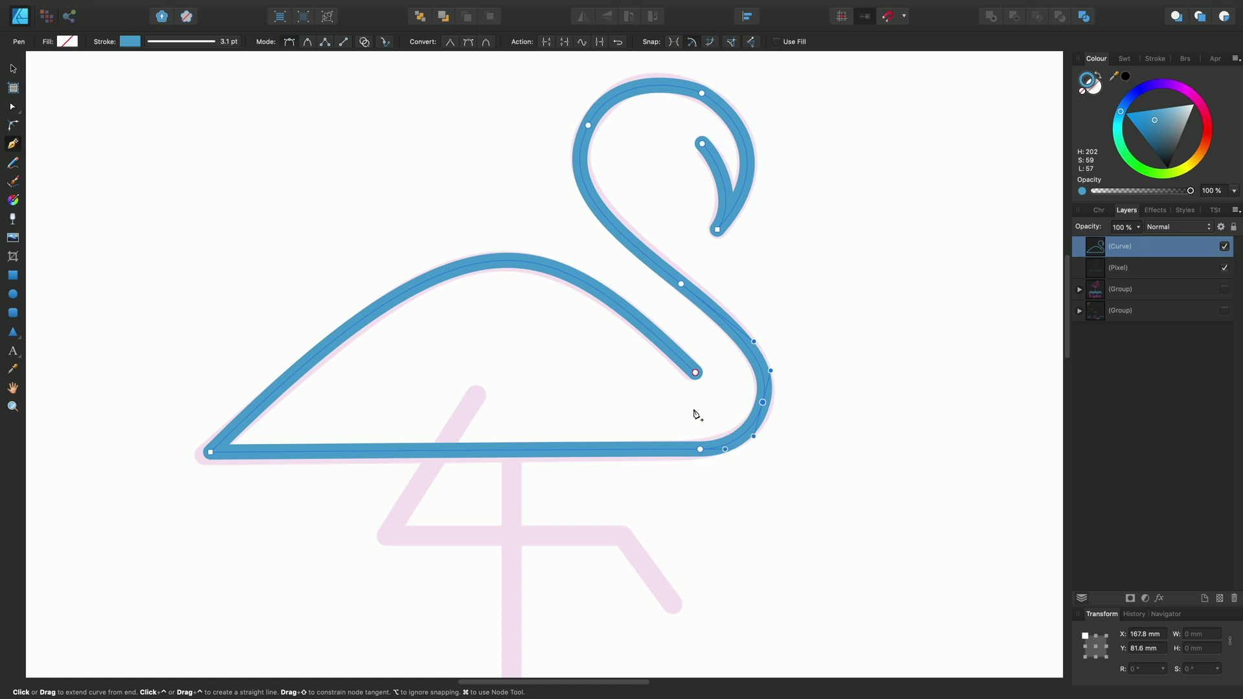
# - Finish the body curve and trace the bent leg as a new stroke from top through knee to foot
pyautogui.press('Escape')
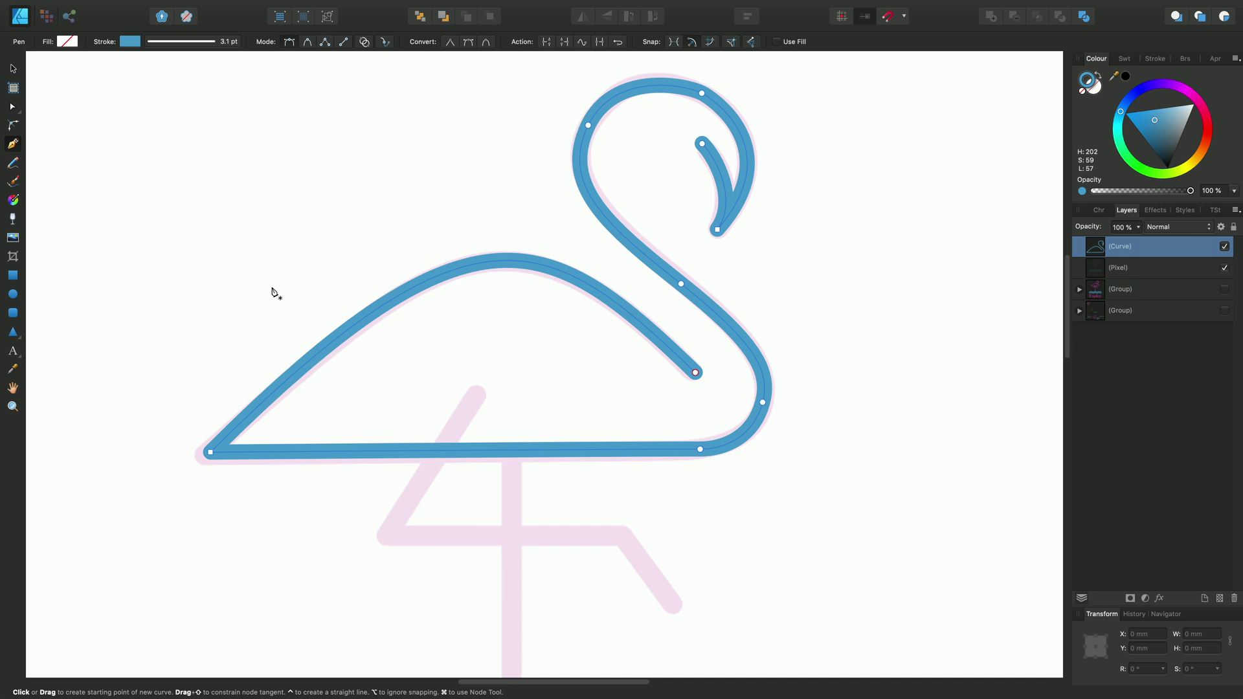
pyautogui.click(477, 391)
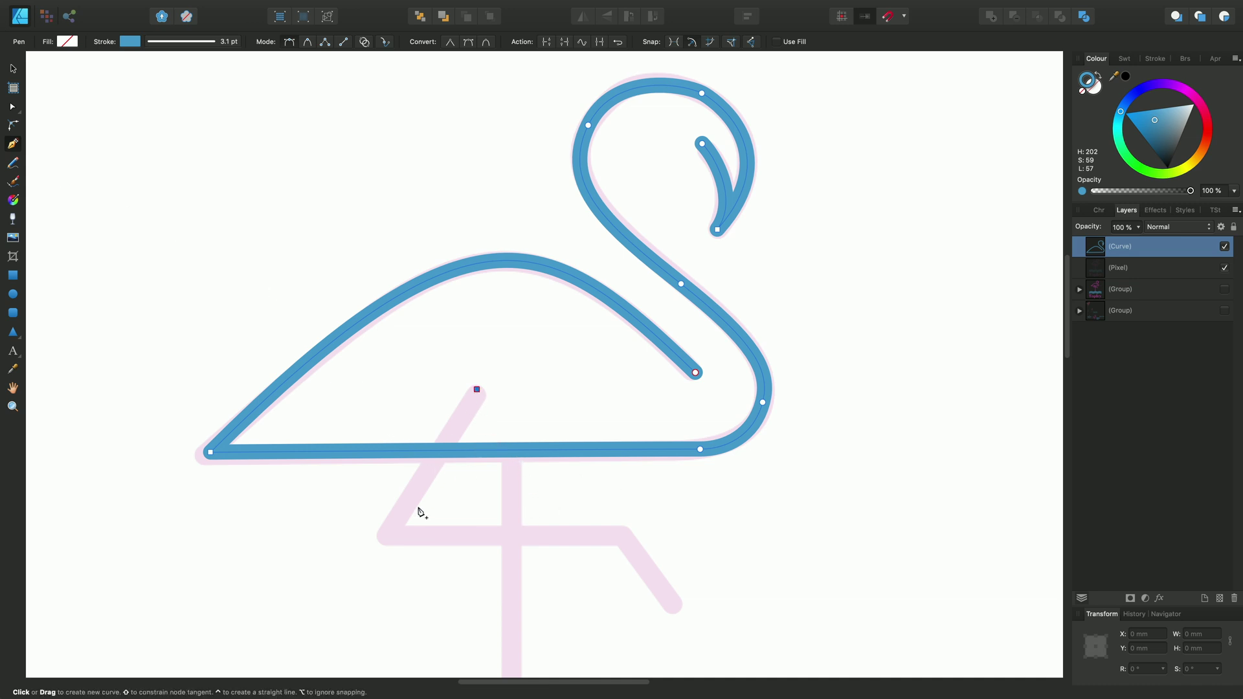
pyautogui.click(387, 535)
pyautogui.click(625, 534)
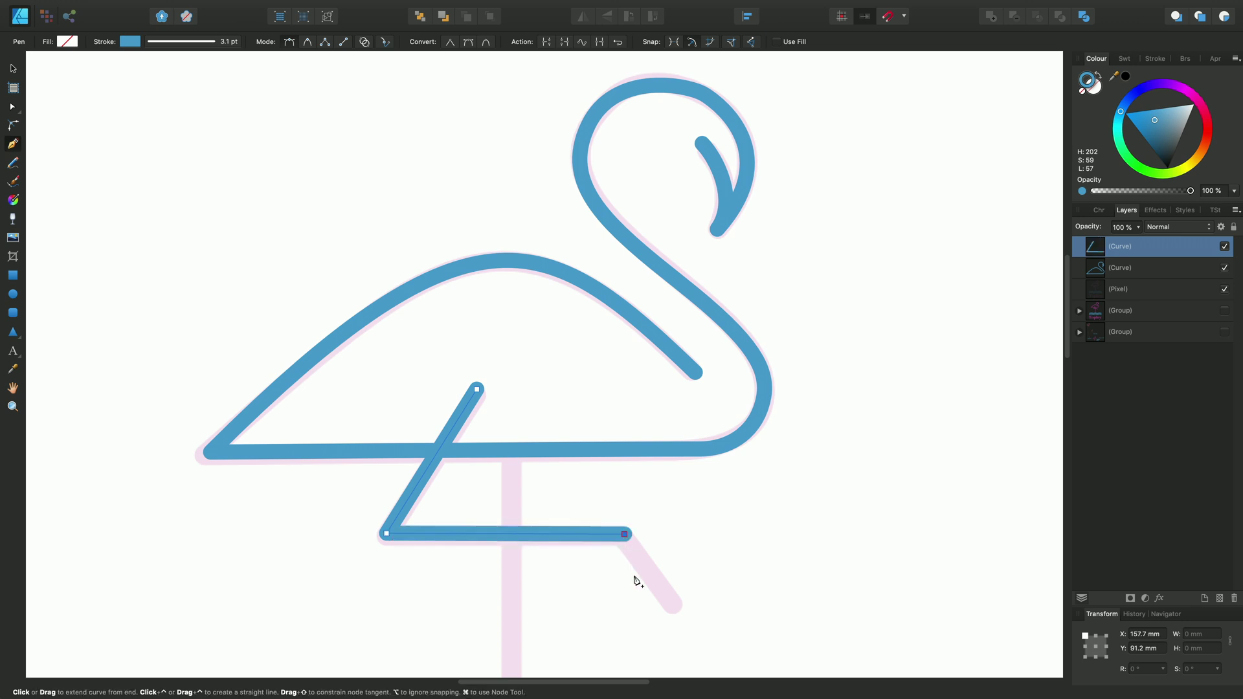
pyautogui.click(677, 607)
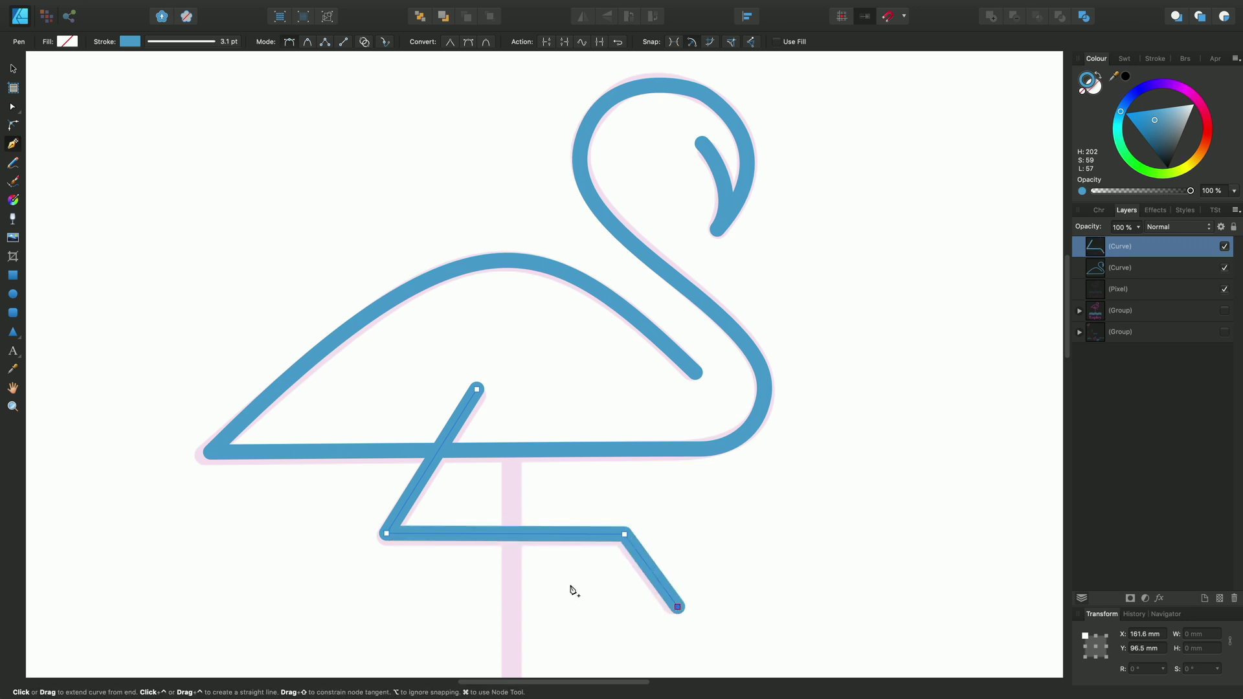
pyautogui.press('Escape')
# - Trace the standing leg as a straight stroke down from the body line
pyautogui.click(512, 448)
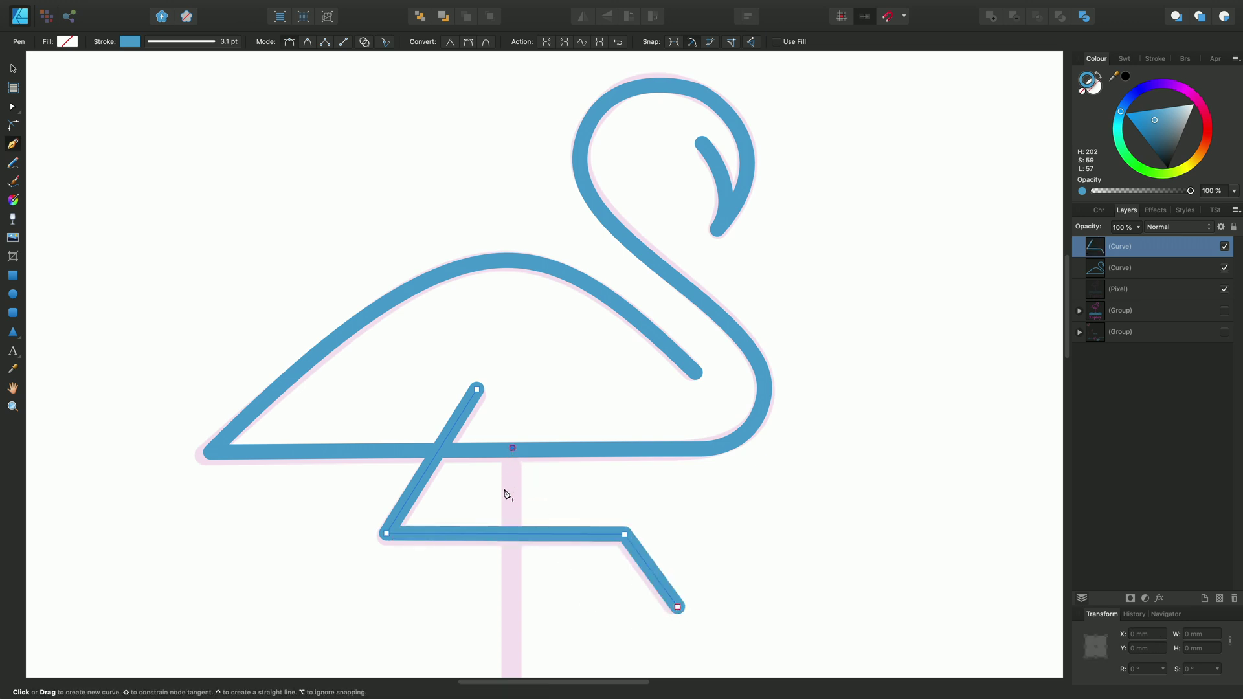
pyautogui.click(516, 674)
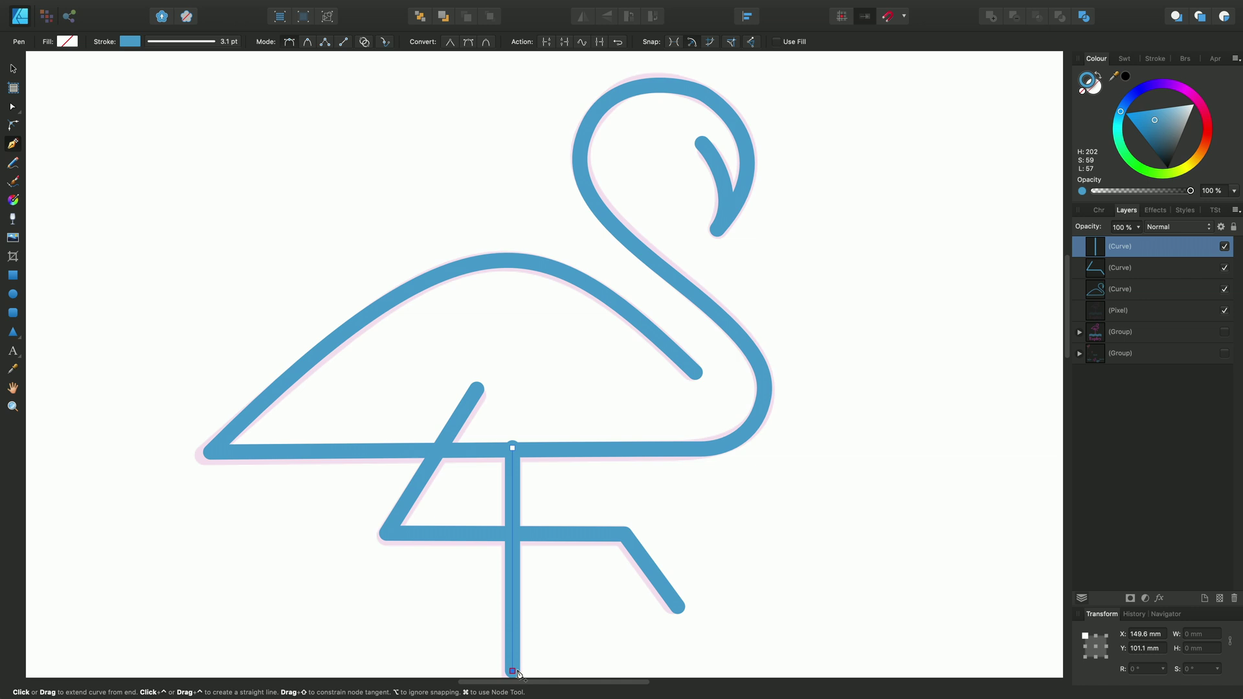
pyautogui.press('super')
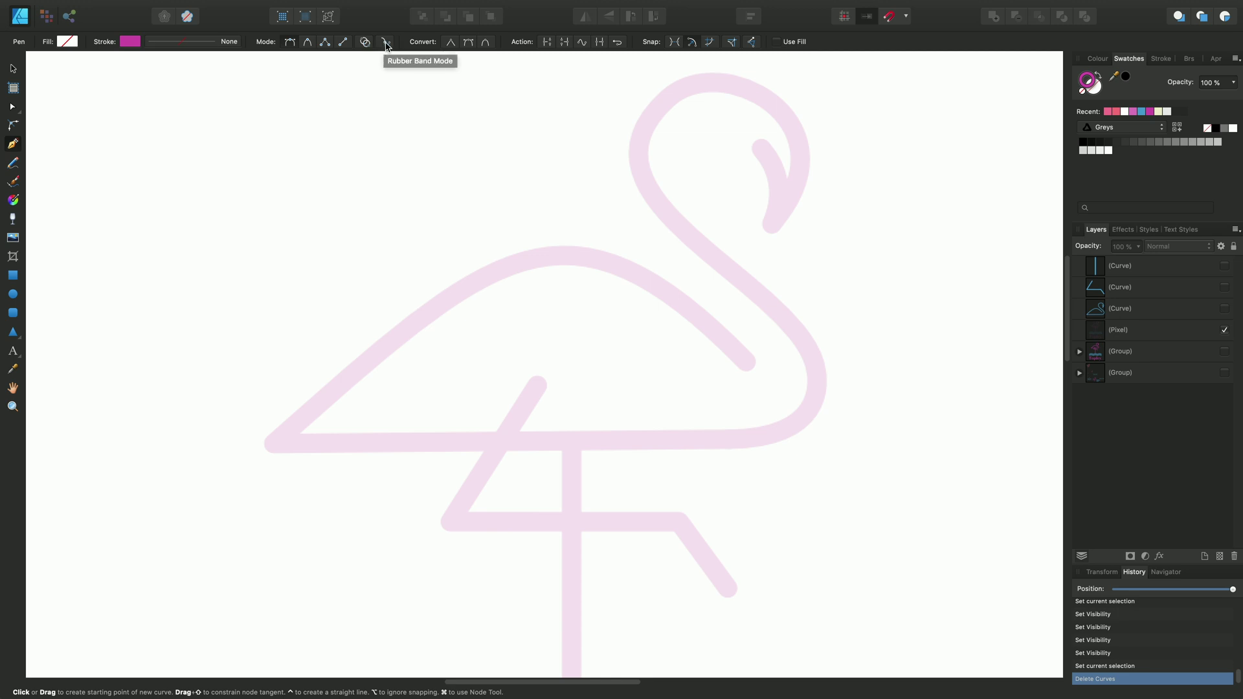
# - Enable Add to Curves Mode so new pen strokes join the current curve
pyautogui.click(365, 42)
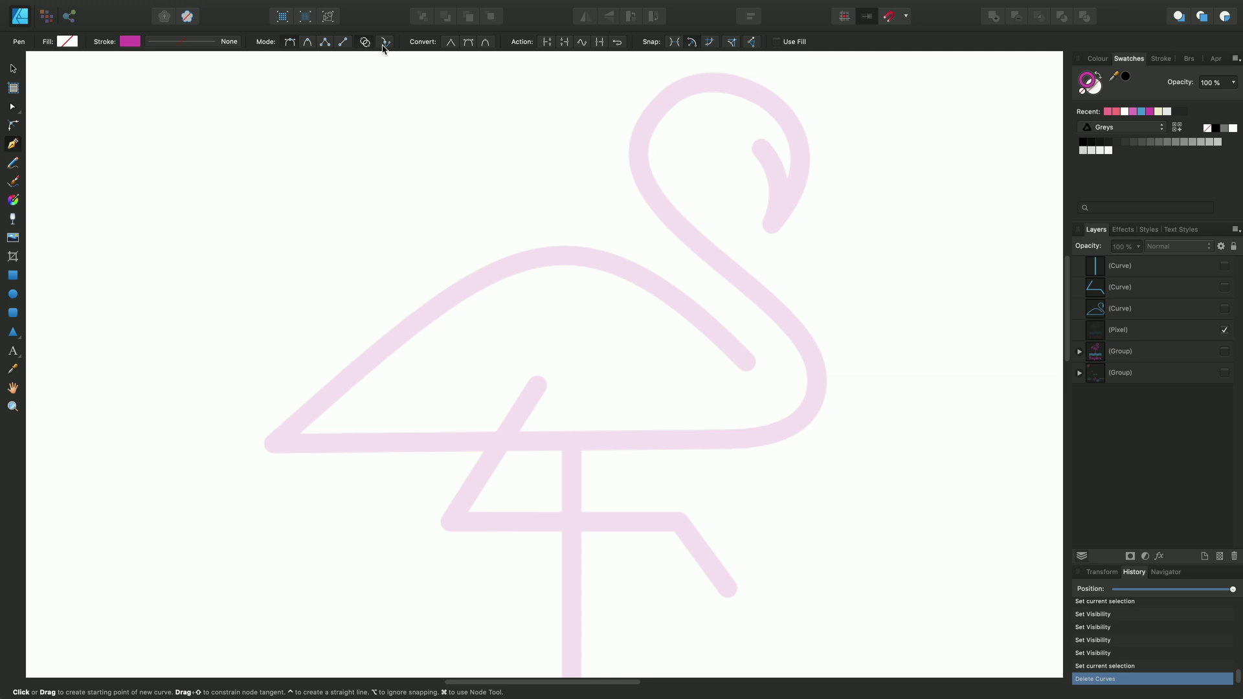
pyautogui.press('super+v')
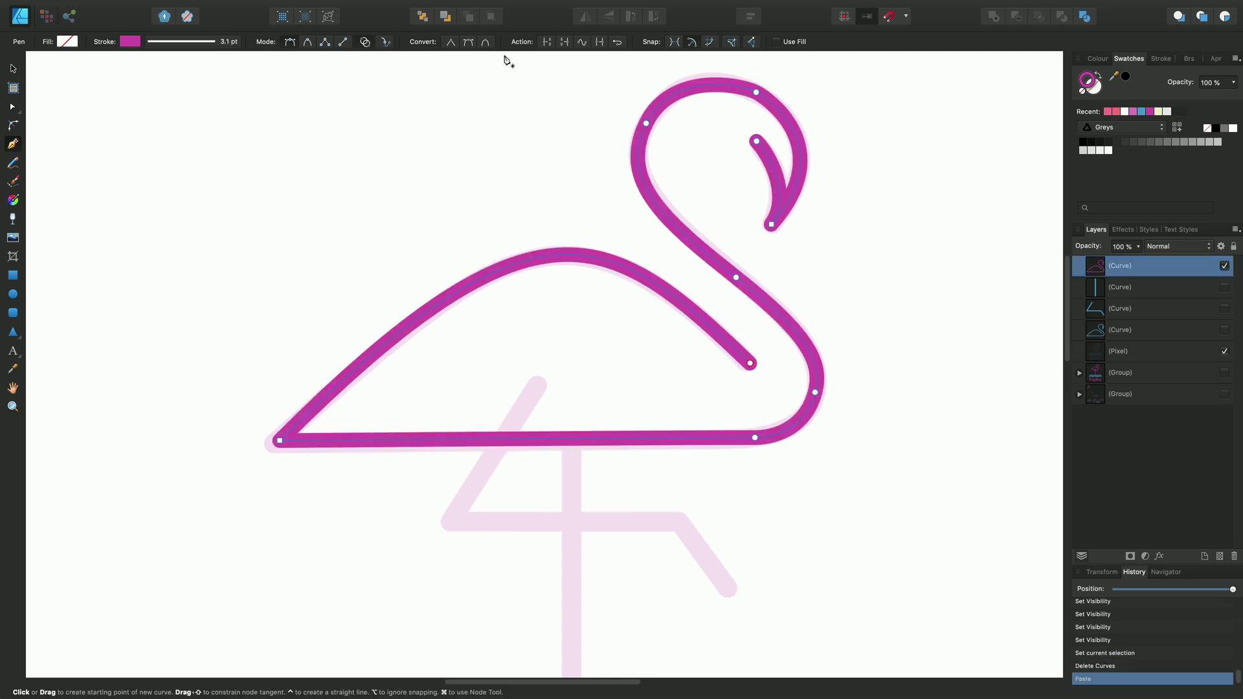
pyautogui.click(542, 380)
pyautogui.click(453, 523)
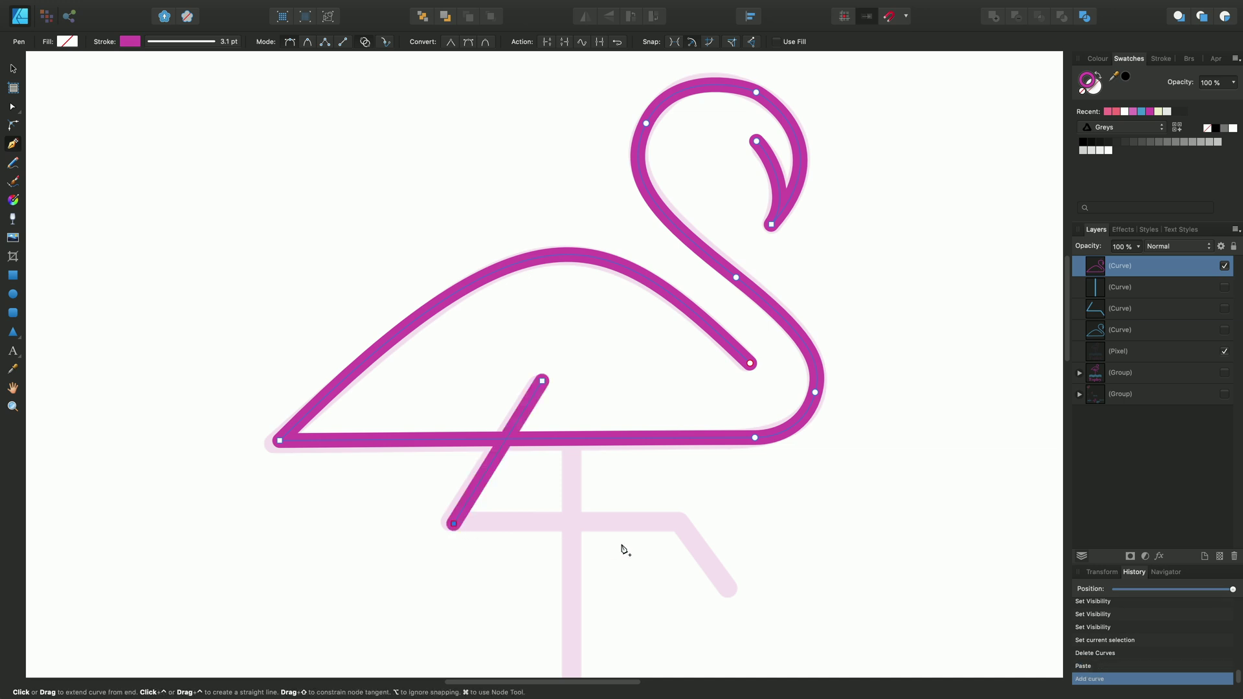
pyautogui.click(677, 521)
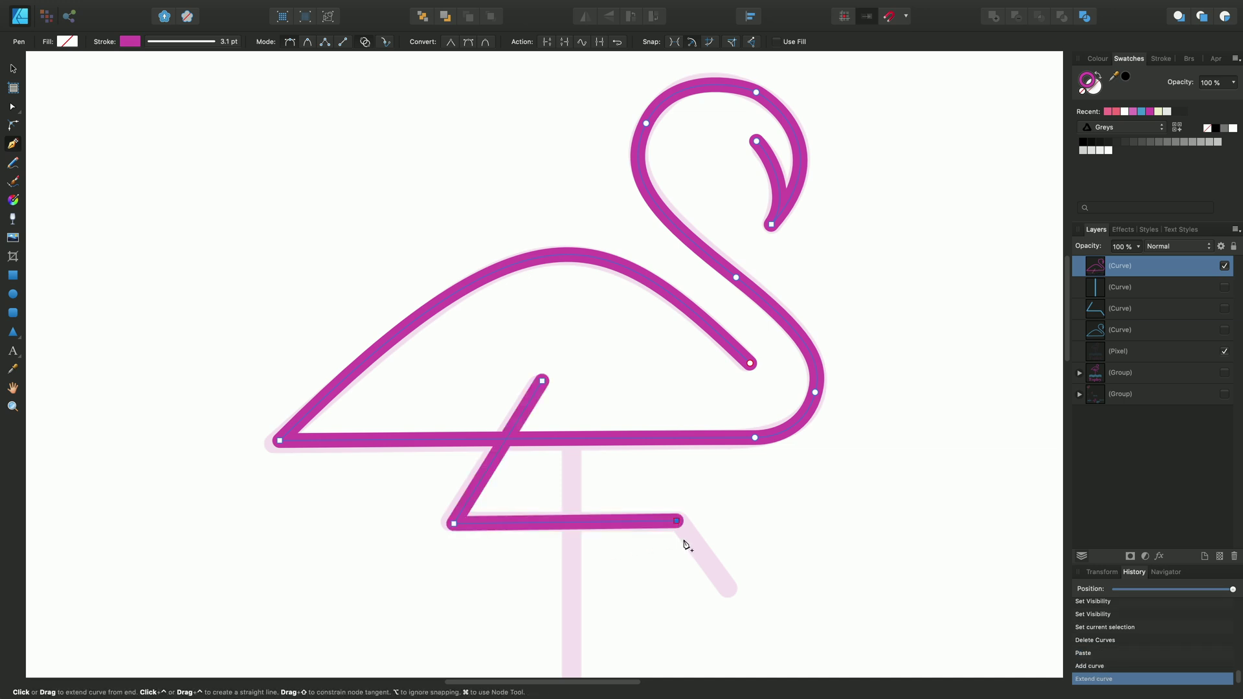
pyautogui.click(729, 590)
pyautogui.press('Escape')
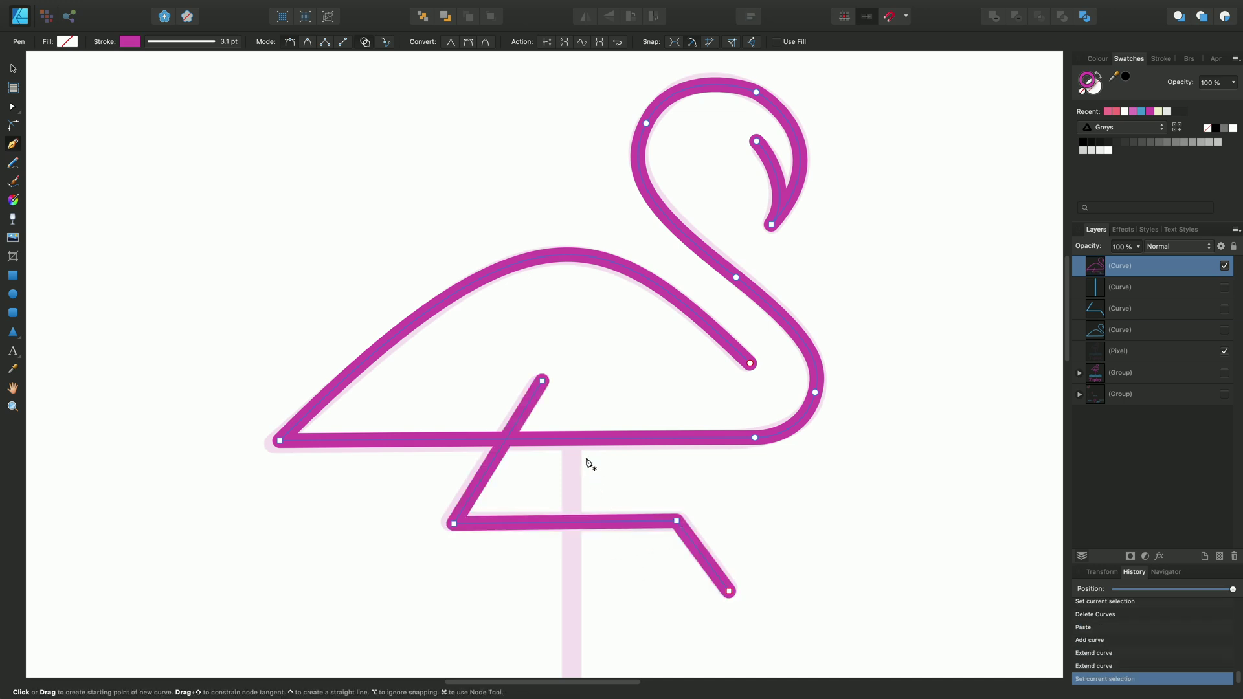
pyautogui.click(572, 439)
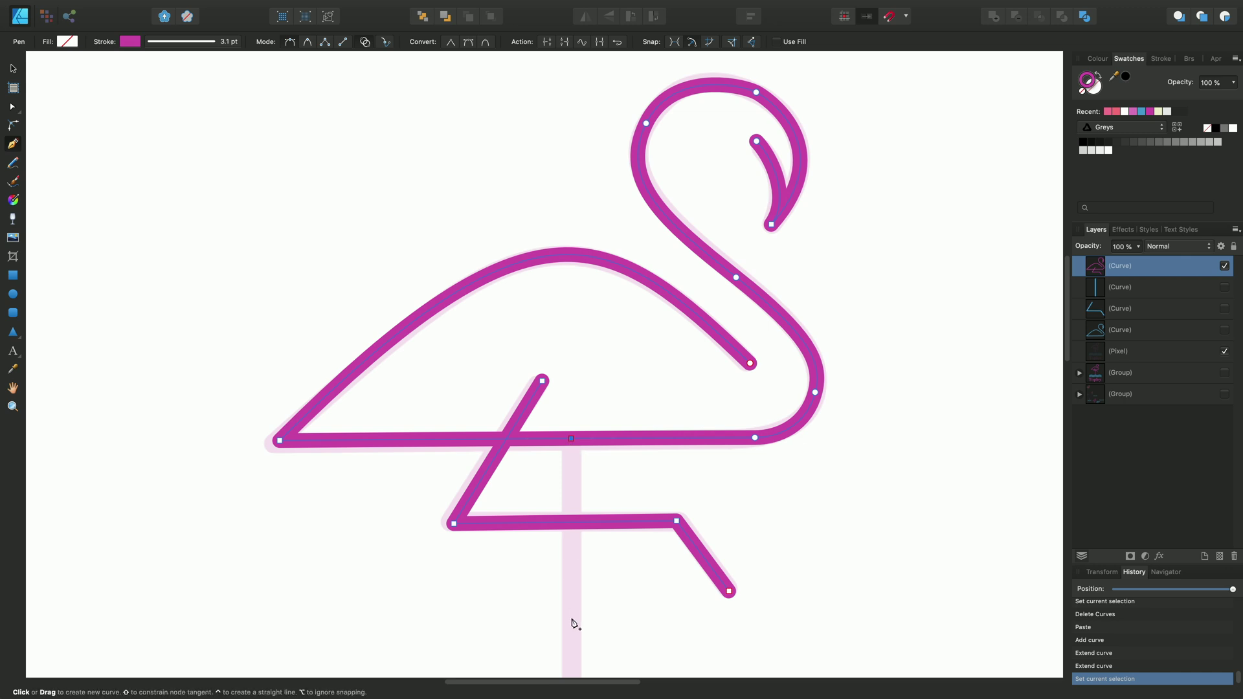
pyautogui.click(571, 676)
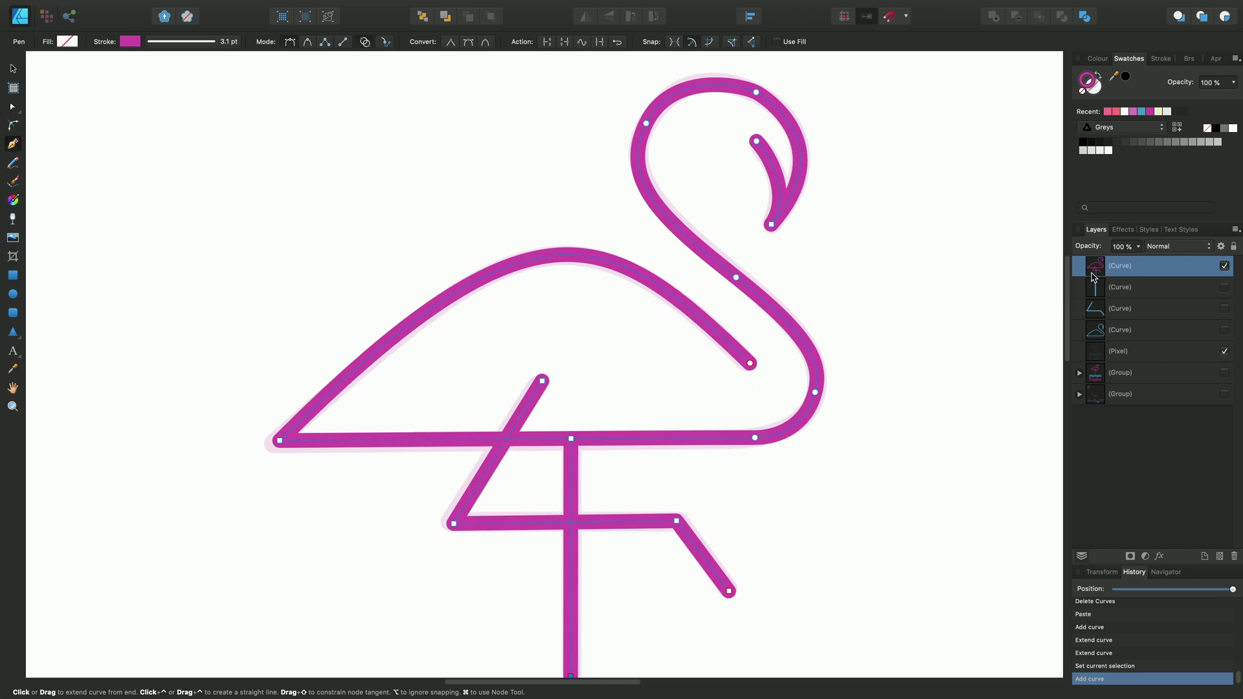
pyautogui.click(1124, 294)
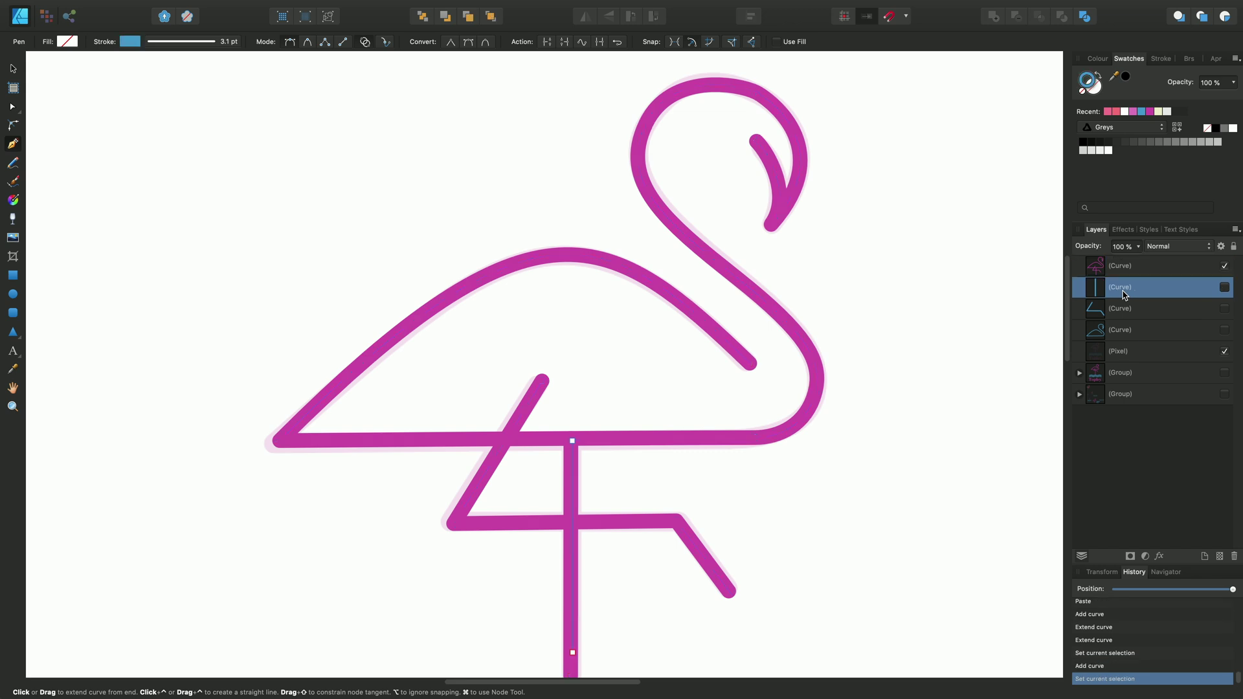
pyautogui.keyDown('shift'); pyautogui.click(1119, 331); pyautogui.keyUp('shift')
pyautogui.click(1224, 286)
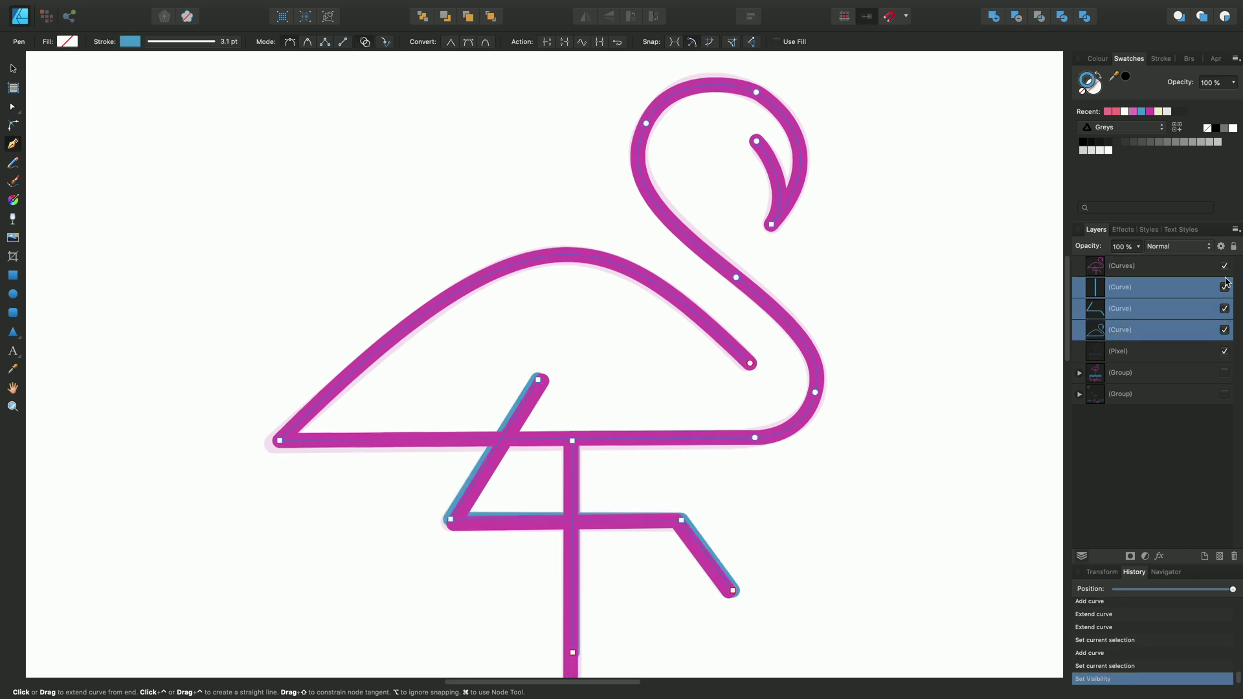
pyautogui.click(1224, 265)
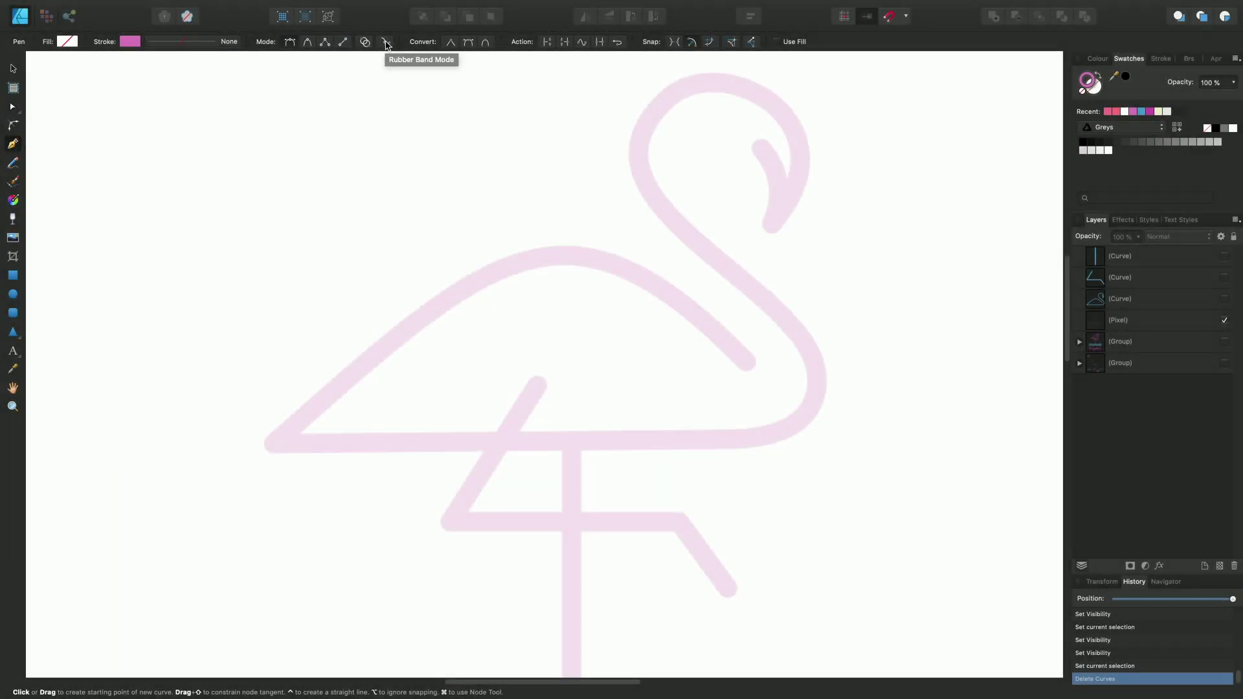
# - Enable Rubber Band Mode and trace the beak from tip to base as a new magenta curve
pyautogui.click(386, 43)
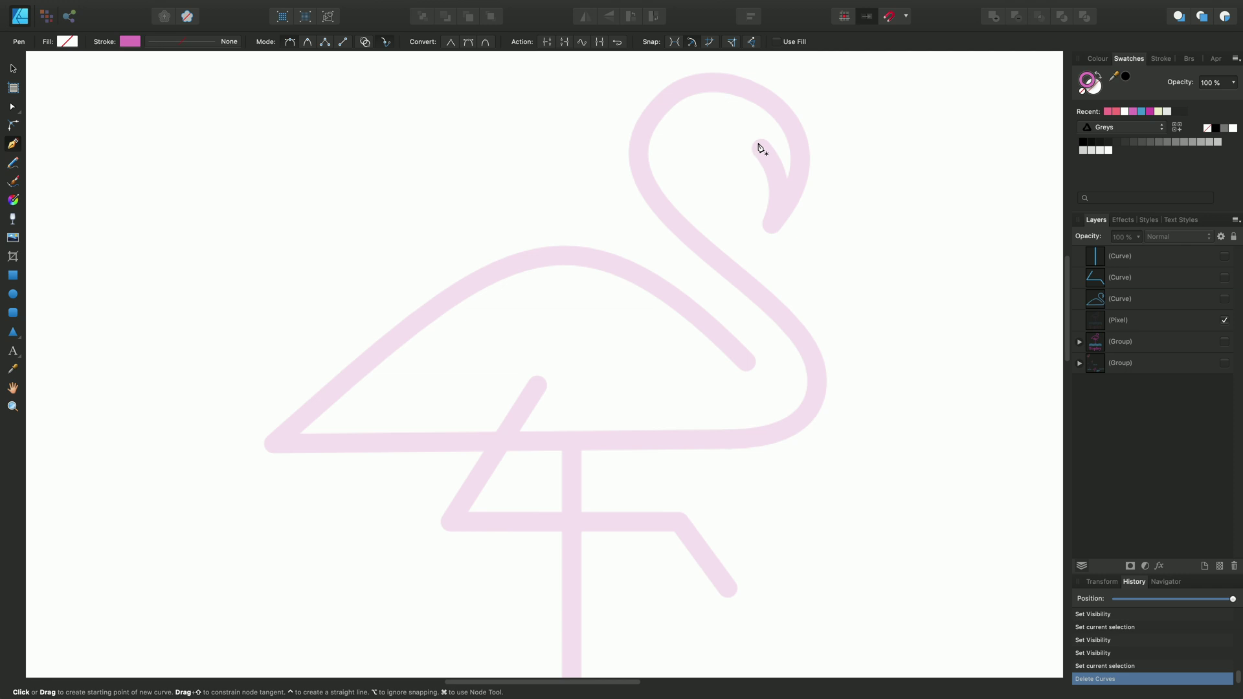
pyautogui.moveTo(758, 143); pyautogui.dragTo(795, 162)
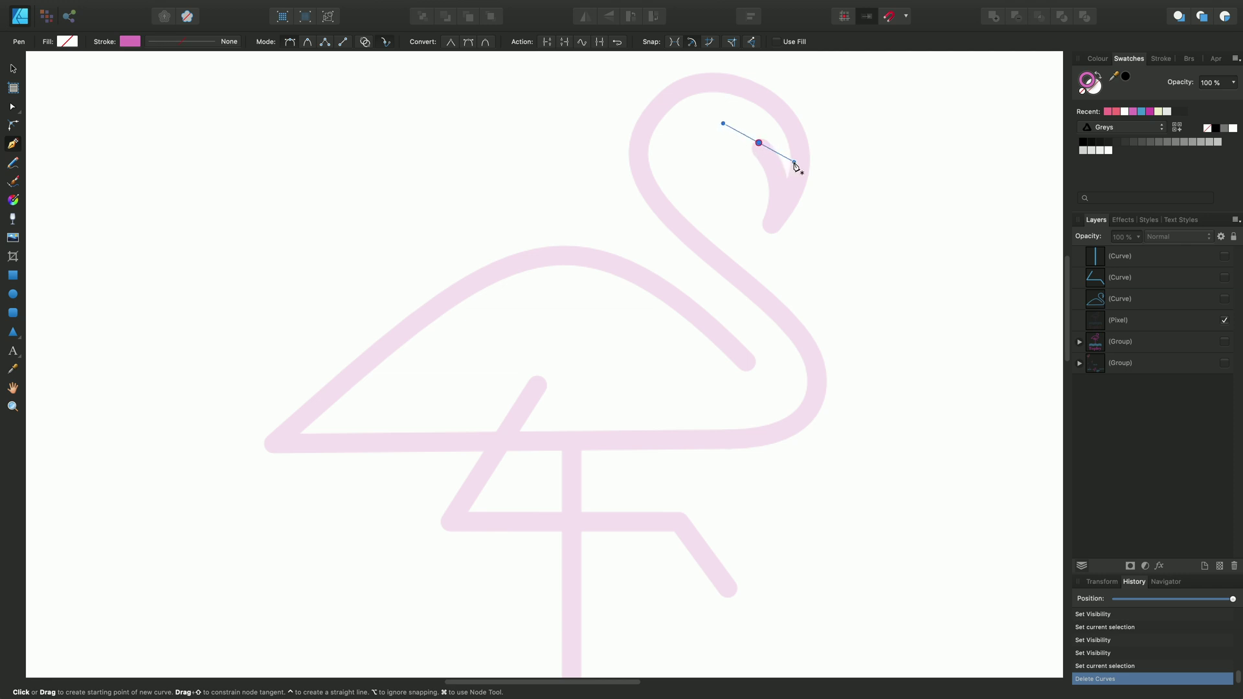
pyautogui.click(775, 224)
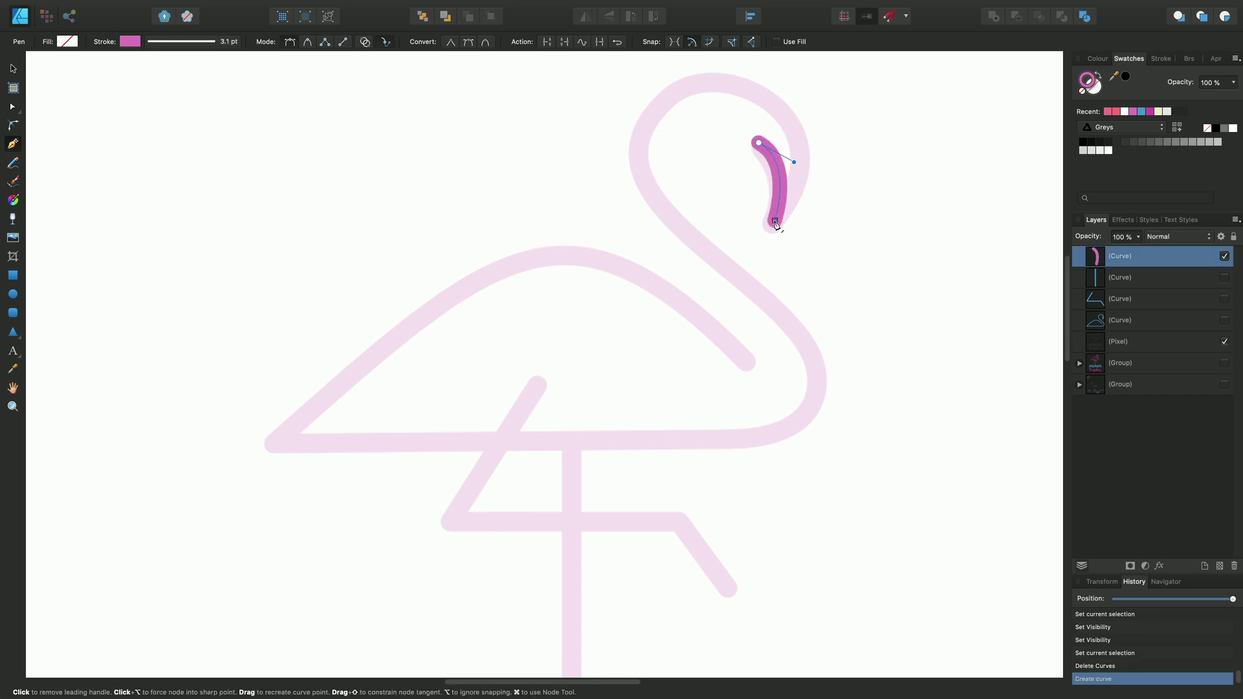
pyautogui.moveTo(797, 217); pyautogui.dragTo(848, 160)
pyautogui.moveTo(848, 161); pyautogui.dragTo(847, 158)
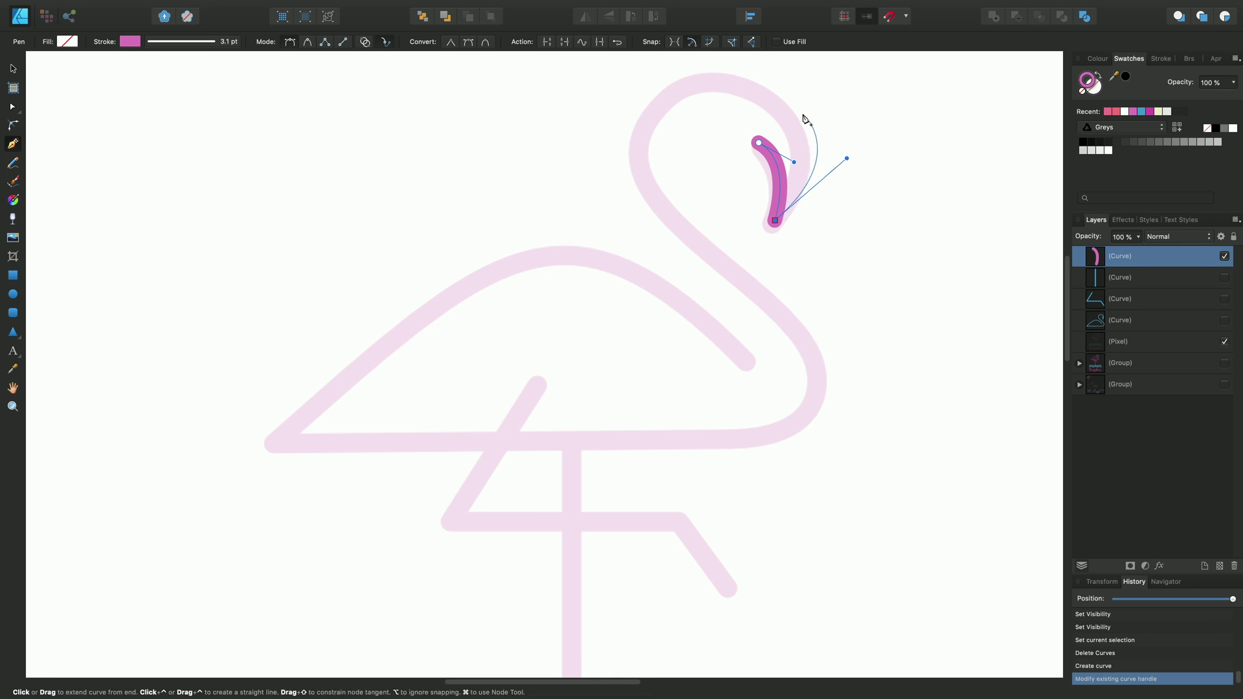